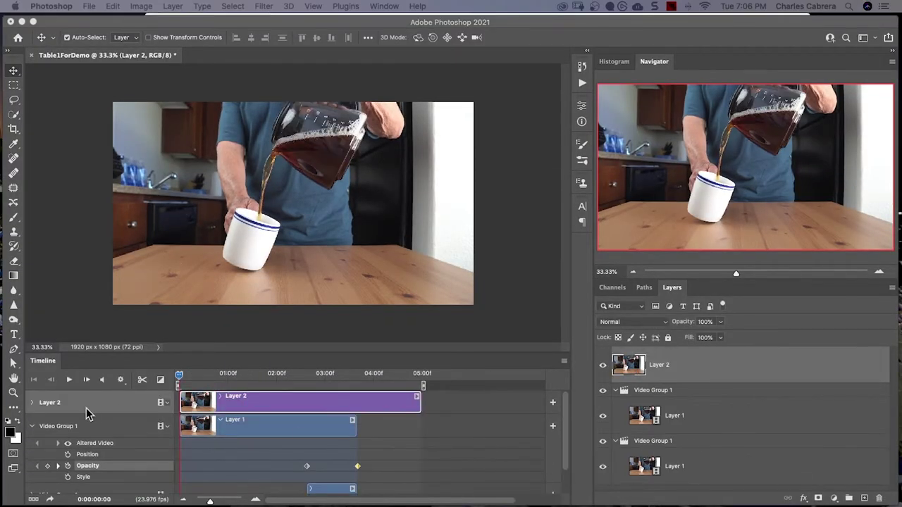
Select the Layer 2 clip in the timeline and preview playback of the coffee-pour cinemagraph.
left_click(222, 400)
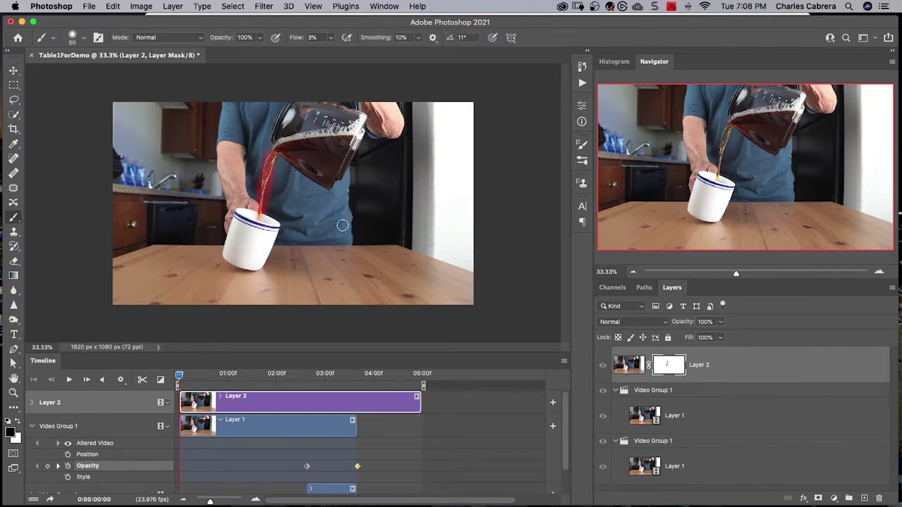
key("space")
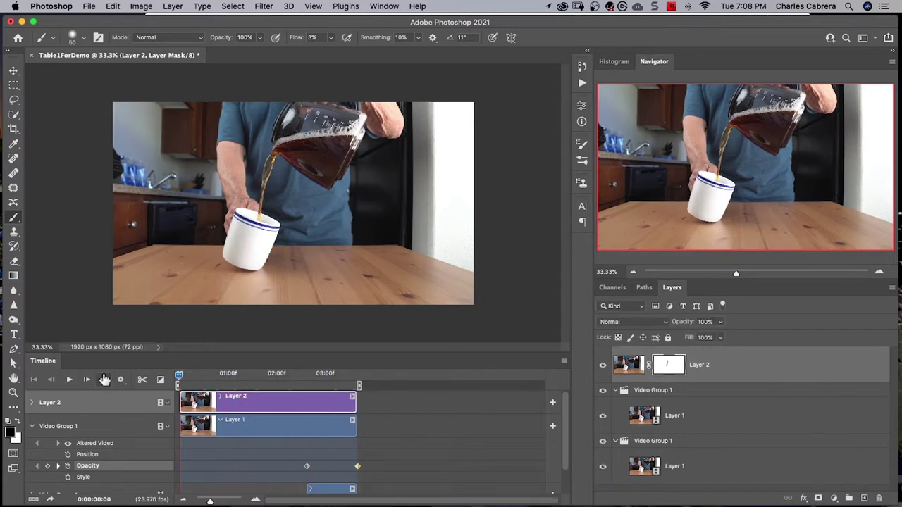
key("space")
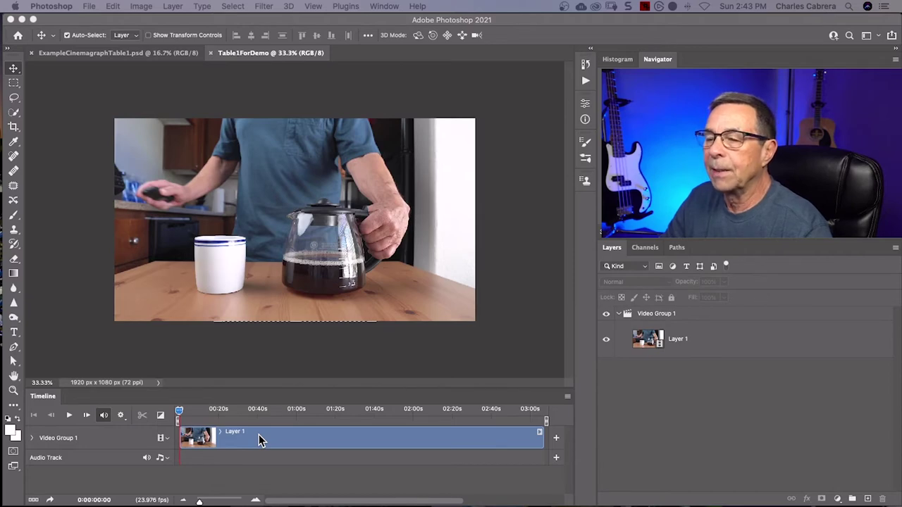
With the Timeline displayed, select the Table1ForDemo video clip and scrub to the coffee pour at 0:01:48:09.
left_click(384, 6)
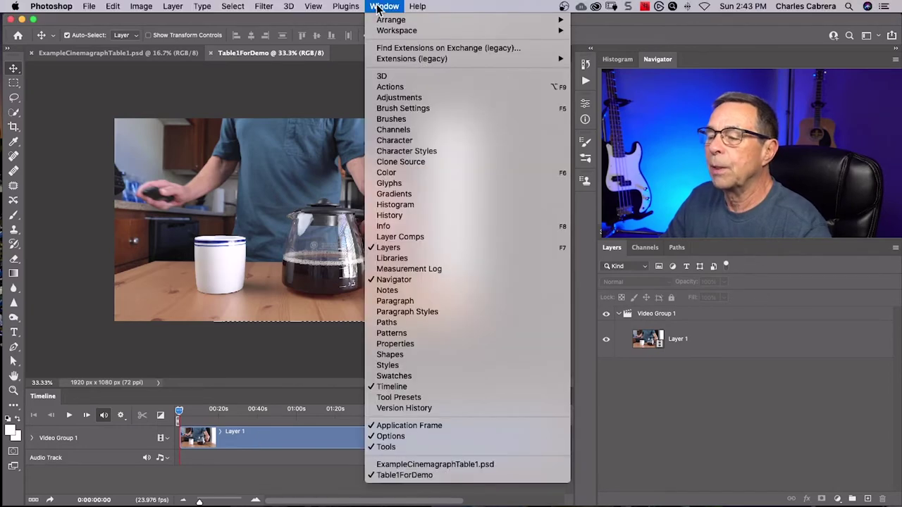
left_click(406, 387)
left_click(236, 437)
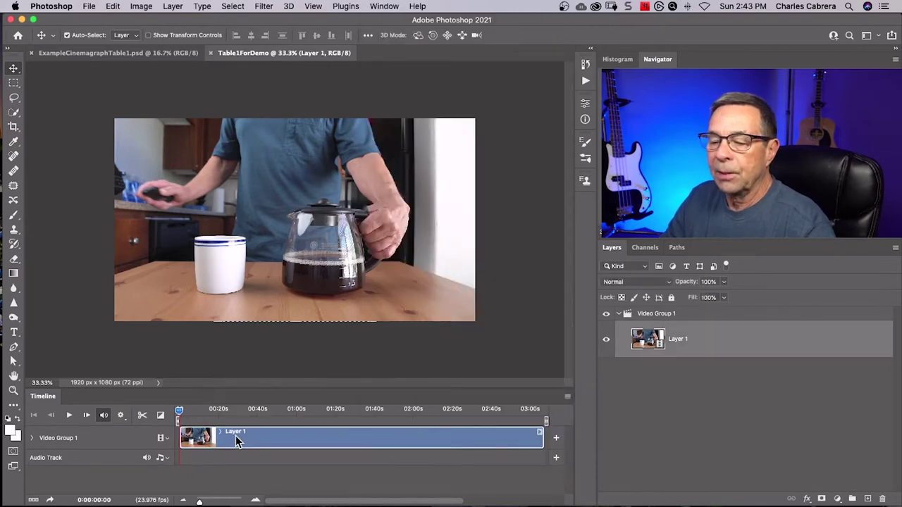
left_click_drag(181, 414, 390, 419)
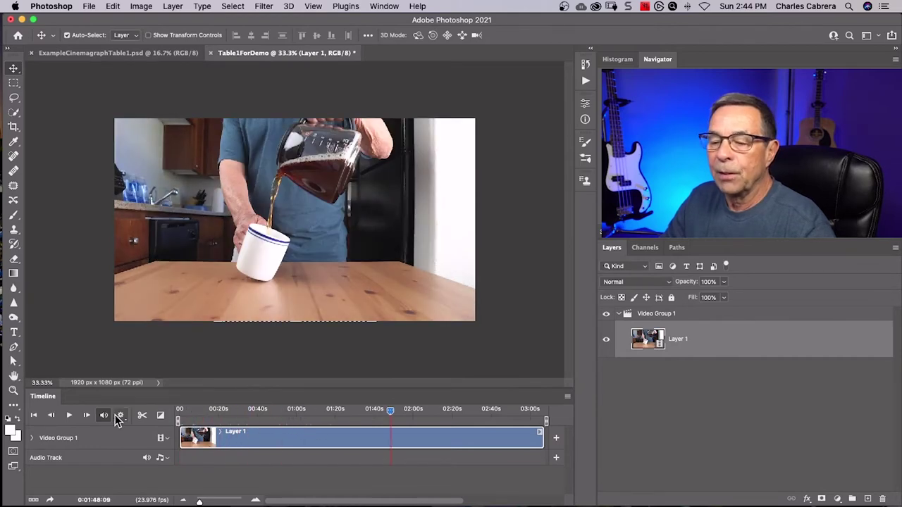
Review the timeline playback resolution options and set the resolution to 25%.
left_click(122, 416)
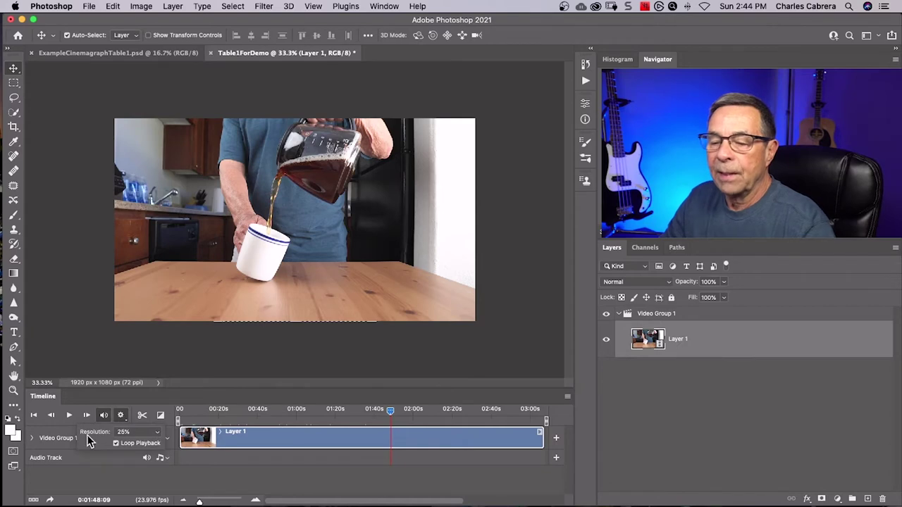
left_click(157, 435)
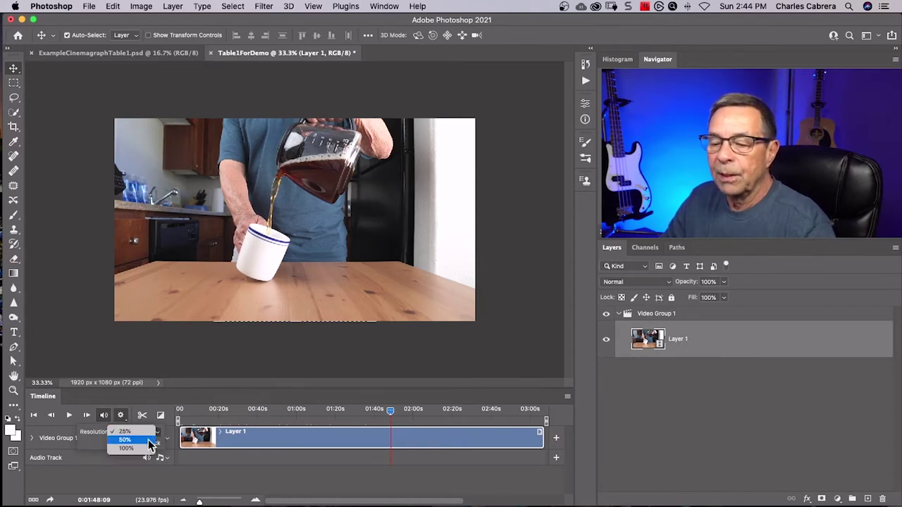
left_click(97, 438)
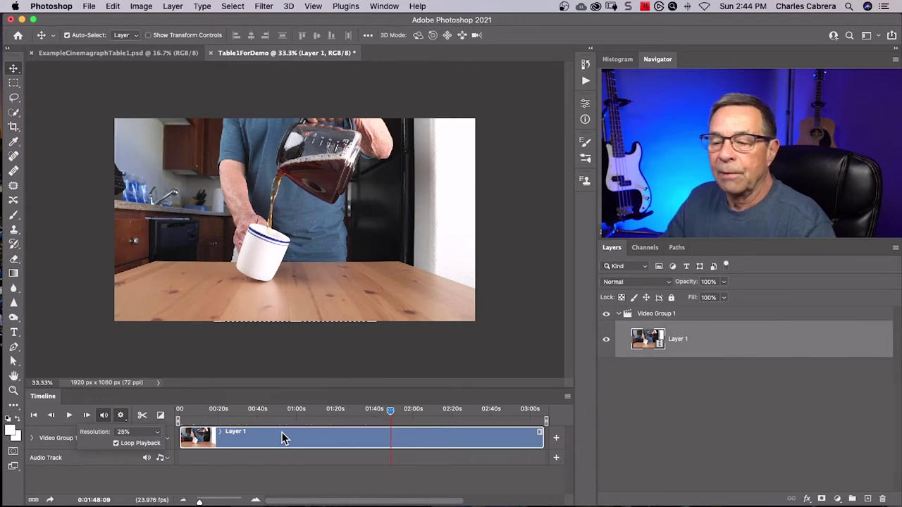
left_click(158, 435)
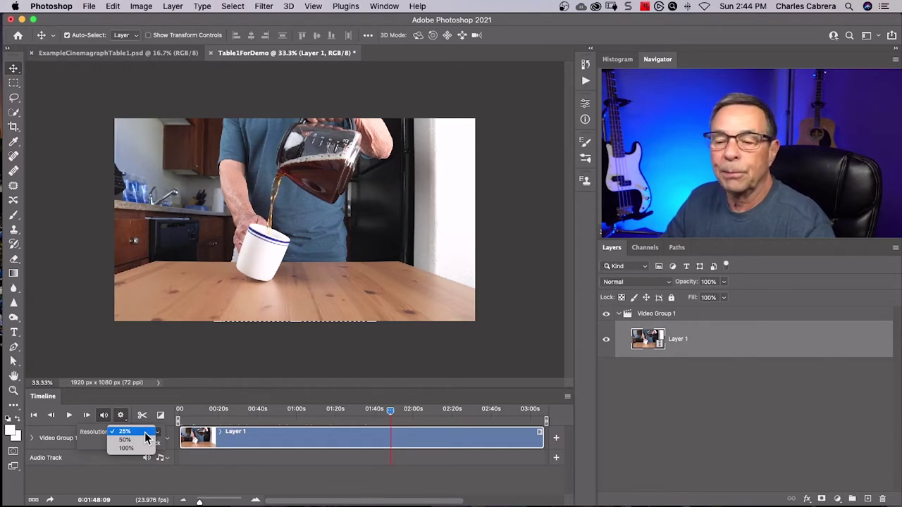
left_click(145, 432)
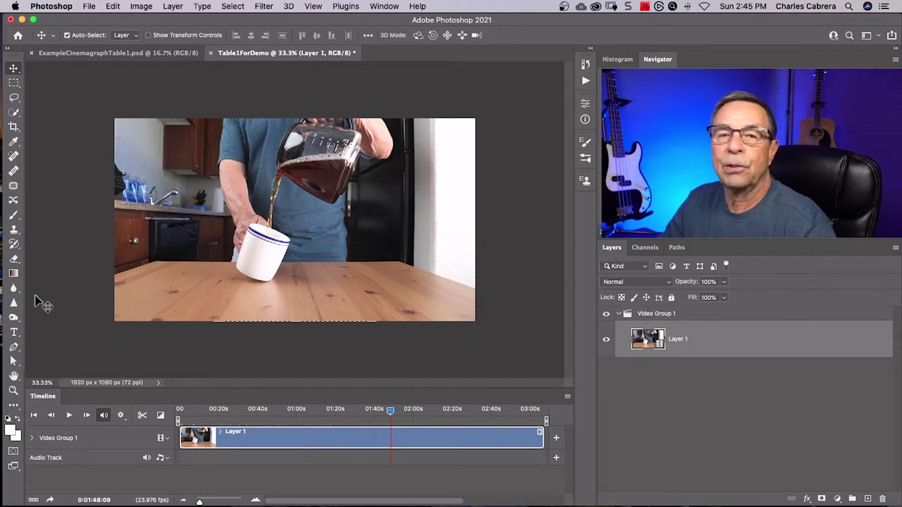
Crop the video to 1080 x 1350 px at 300 px/in, converting the video layer to a smart object.
left_click(13, 127)
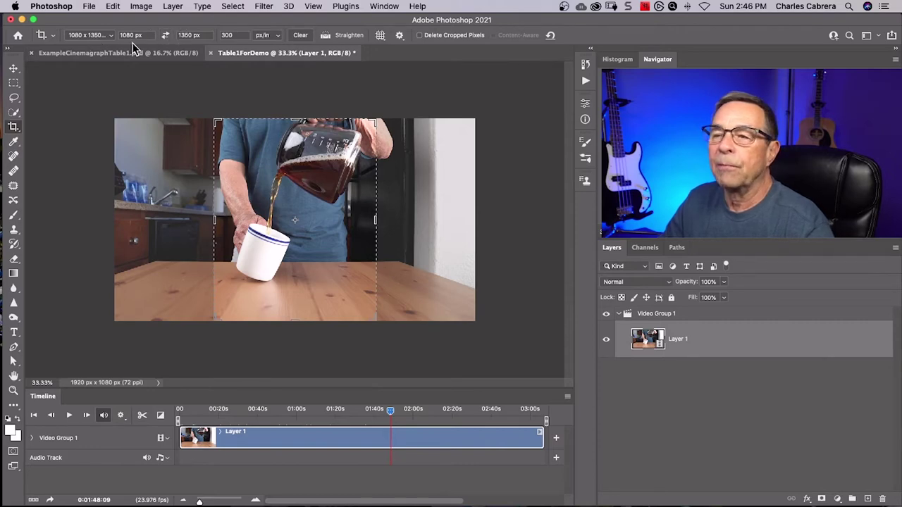
left_click(374, 135)
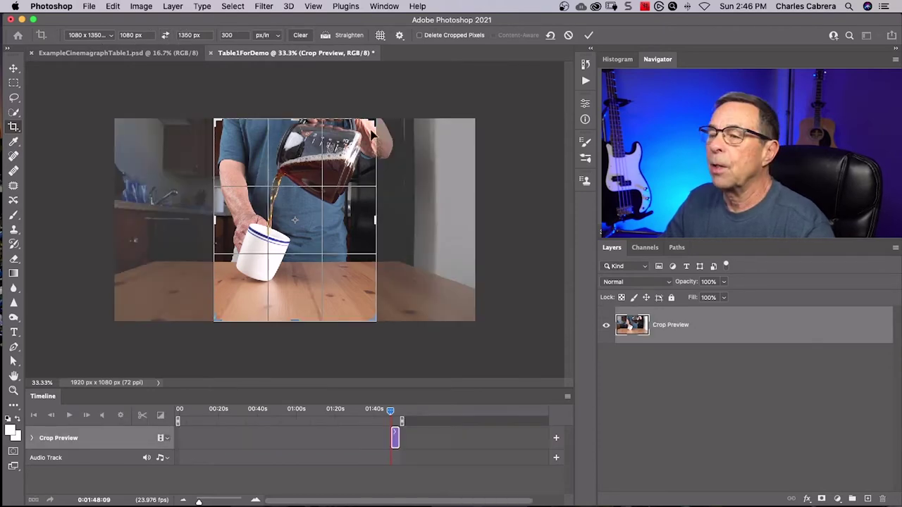
left_click(589, 37)
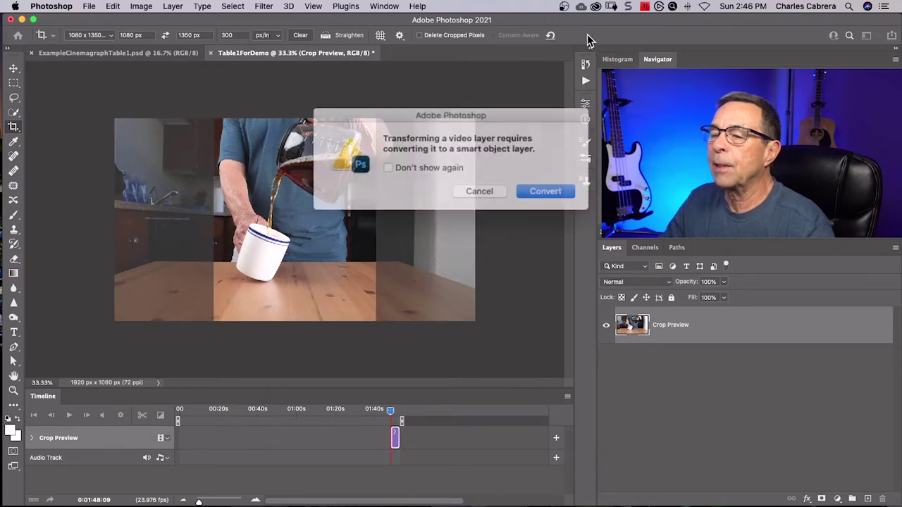
left_click(542, 189)
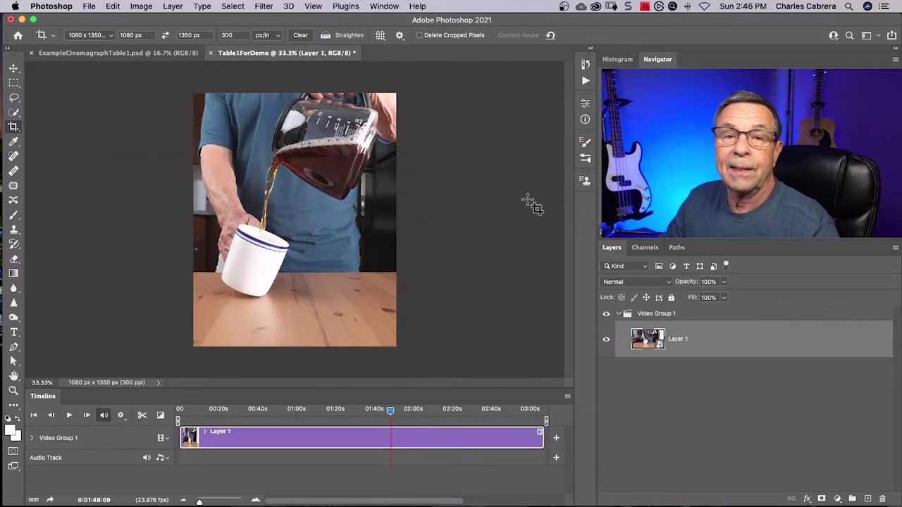
Scrub through the cropped clip and place the playhead on the tilted-mug pour at 0:02:42:21.
left_click_drag(390, 410, 452, 421)
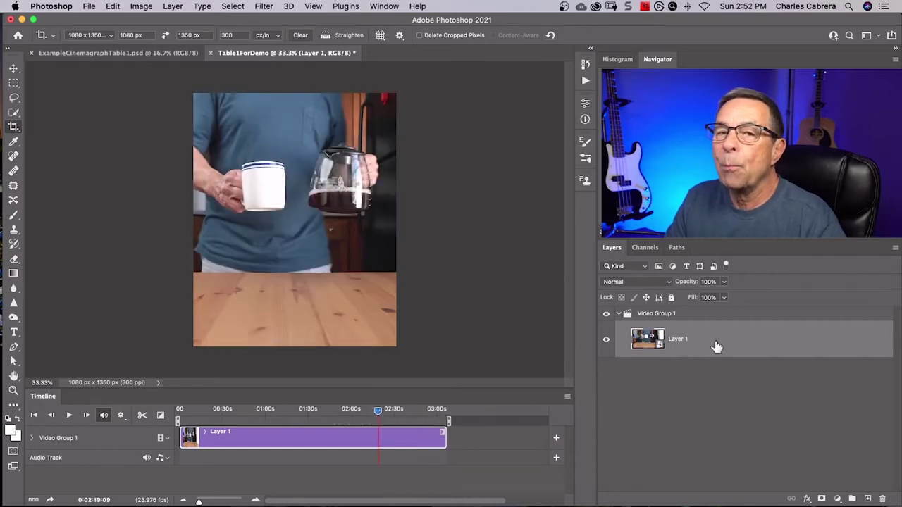
left_click_drag(378, 411, 346, 417)
key("space")
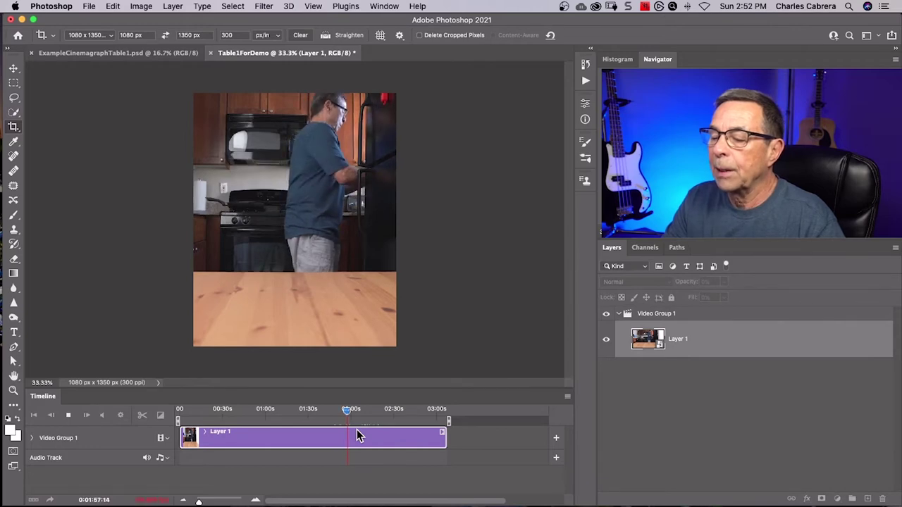
left_click_drag(347, 413, 371, 419)
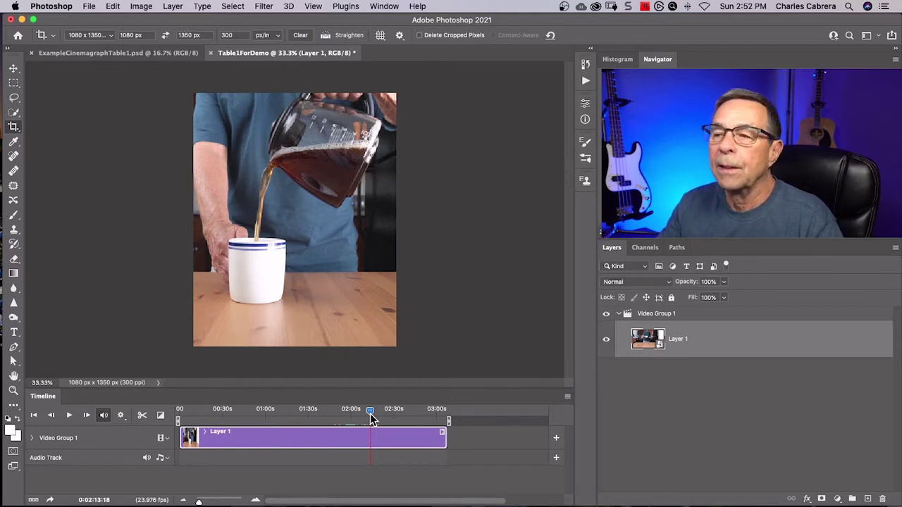
left_click_drag(372, 419, 414, 417)
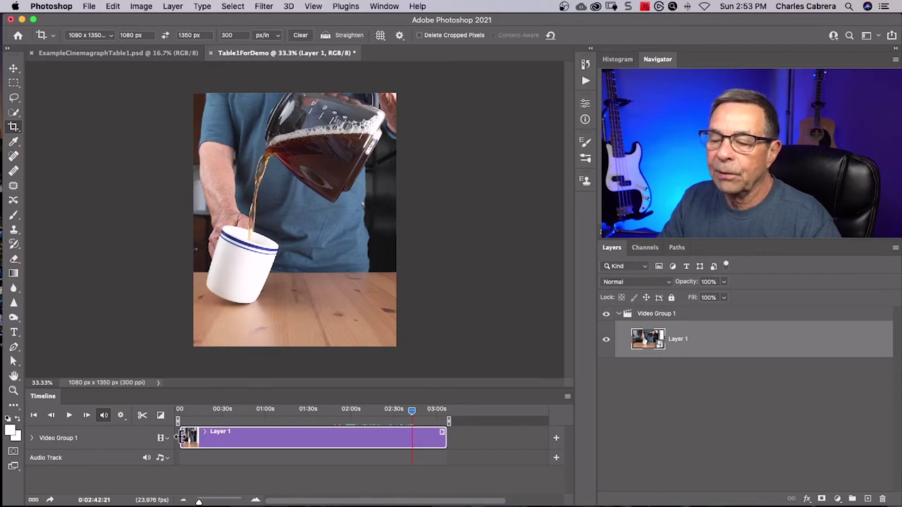
Trim the Layer 1 clip to start at the playhead's pour frame and end at about 0:00:04:05.
mouse_move(184, 439)
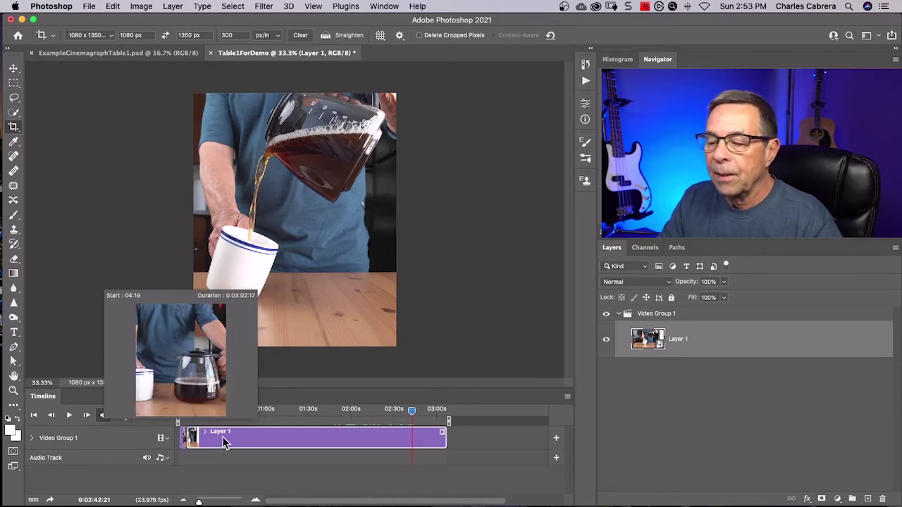
left_click_drag(246, 441, 415, 444)
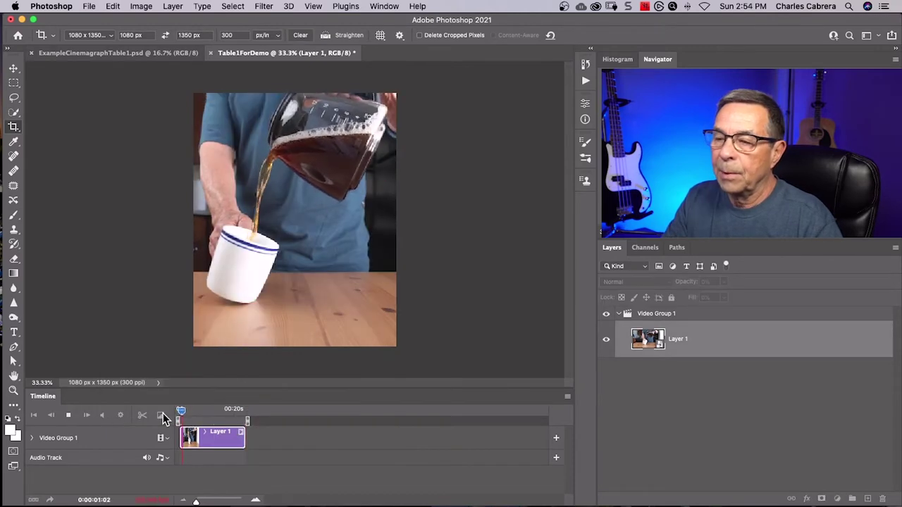
left_click(190, 411)
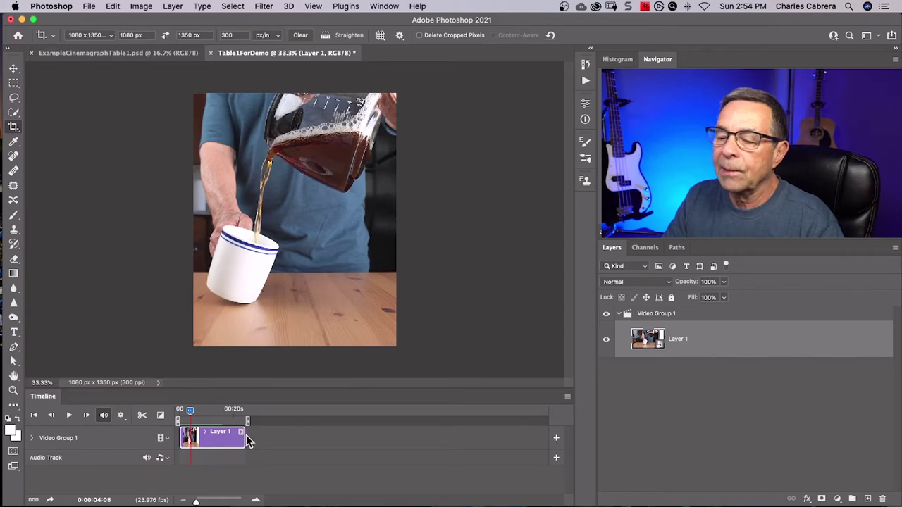
left_click_drag(244, 437, 189, 440)
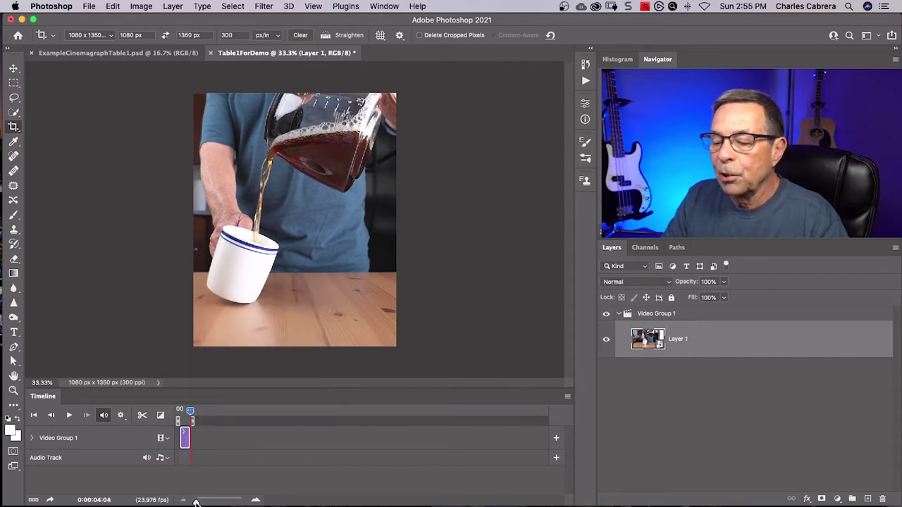
left_click_drag(197, 502, 208, 502)
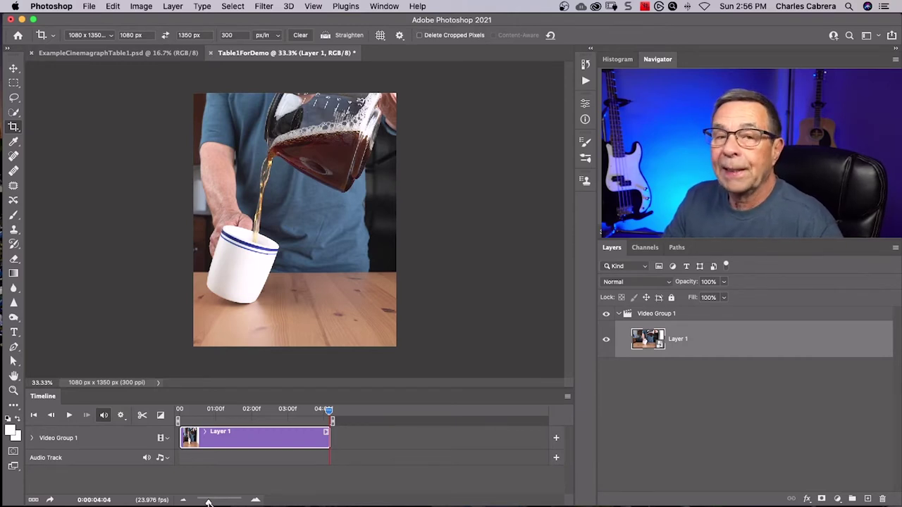
Duplicate Video Group 1 and move the lower track's clip to begin right where the upper clip ends.
left_click(715, 318)
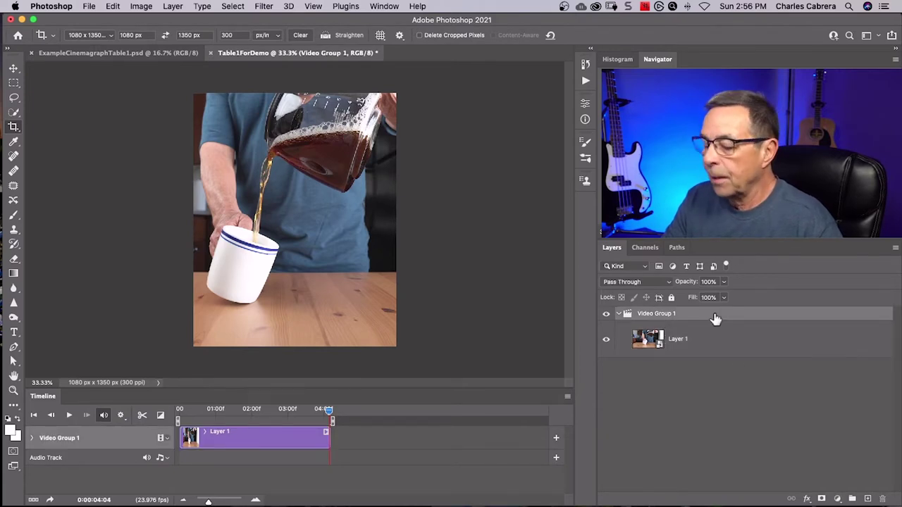
key("super+j")
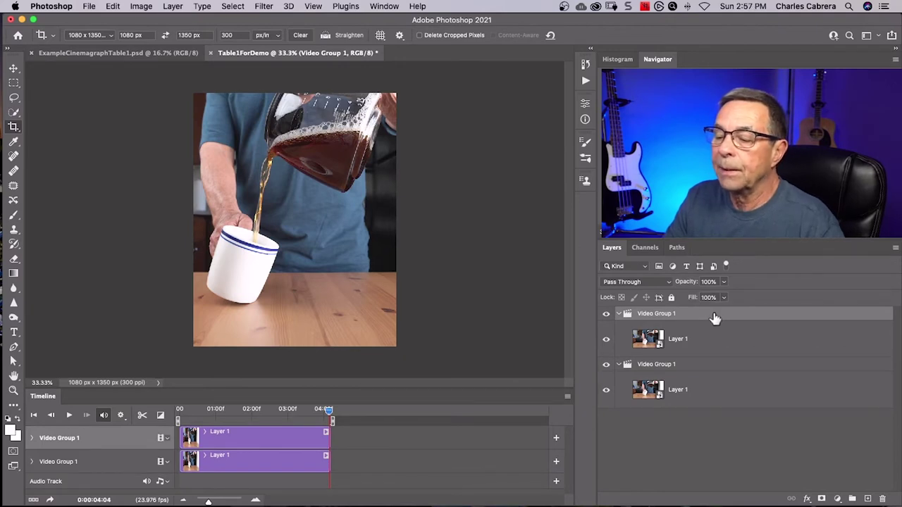
left_click(304, 471)
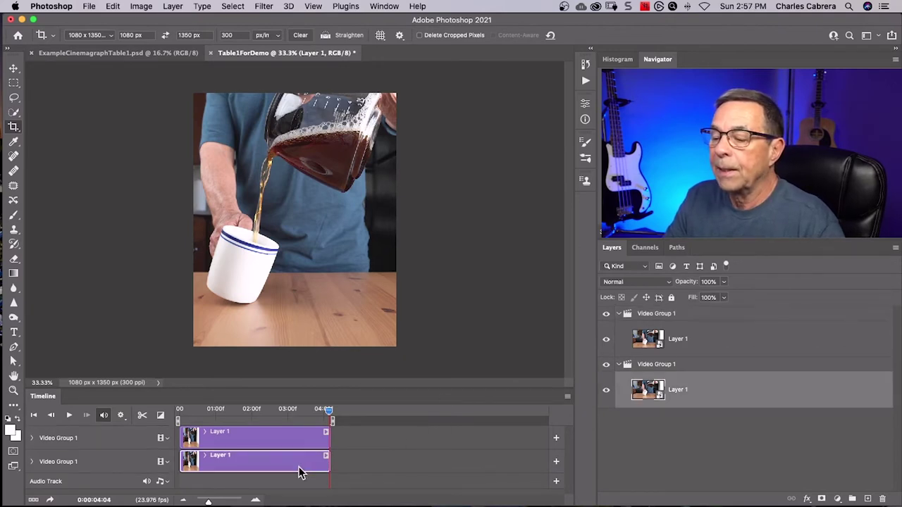
left_click_drag(286, 465, 405, 467)
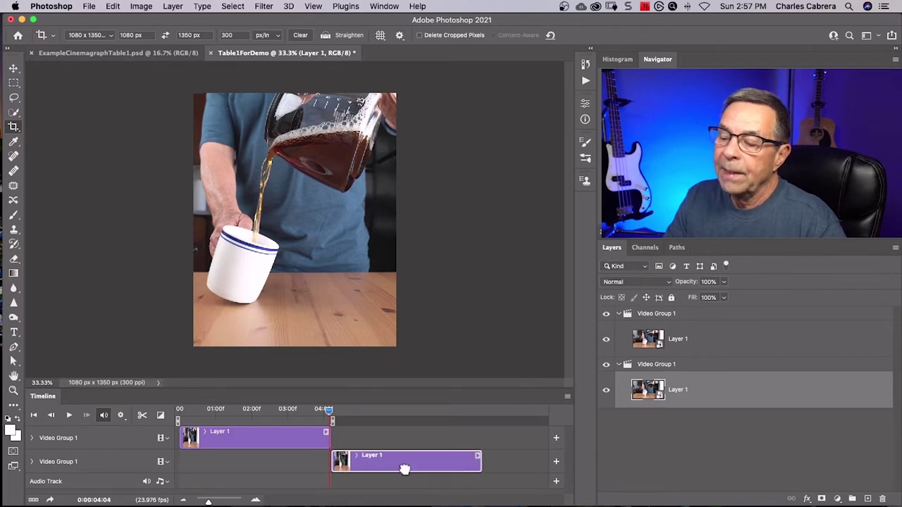
left_click(316, 444)
left_click(366, 463)
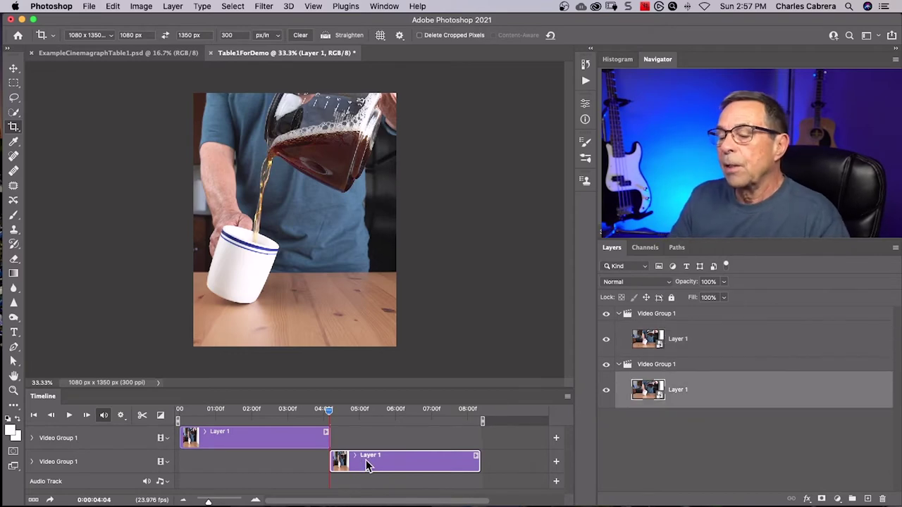
Extend the lower clip's start back to about 0:00:03:01 and trim its end to line up with the upper clip's end.
left_click_drag(209, 501, 210, 501)
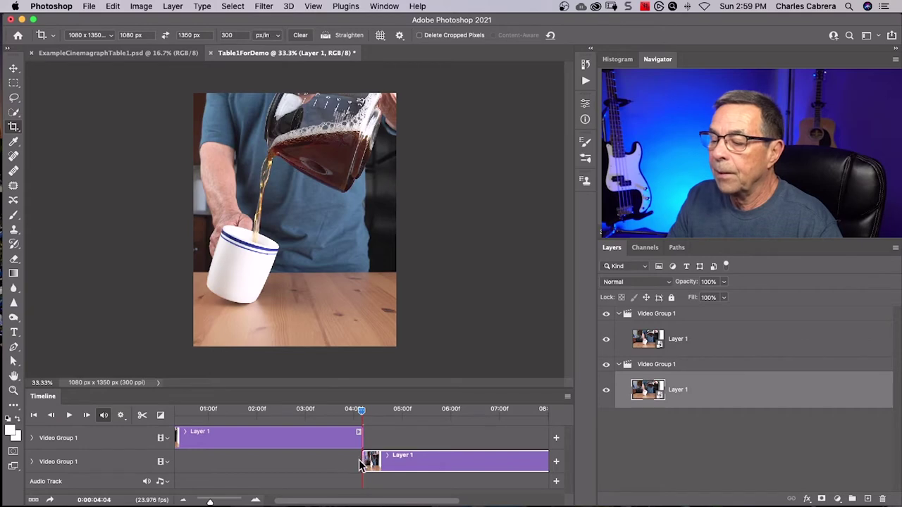
left_click_drag(356, 463, 308, 463)
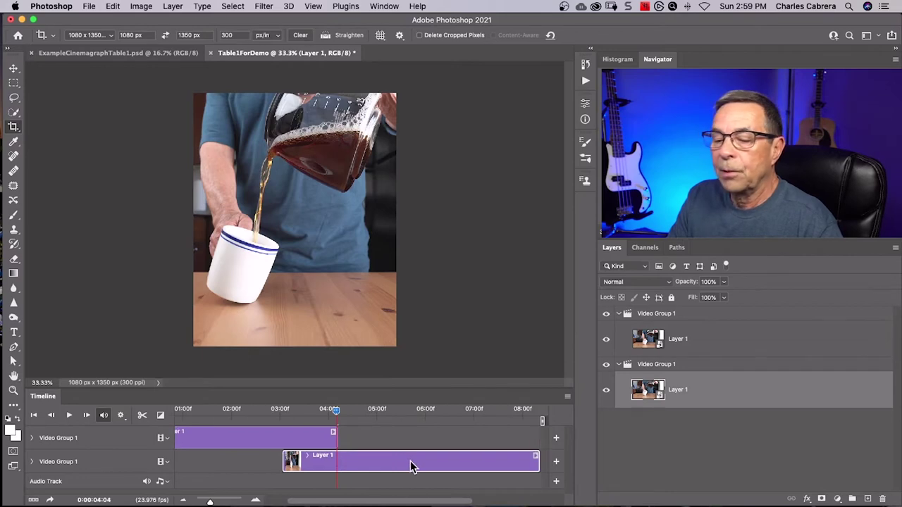
left_click_drag(539, 463, 341, 470)
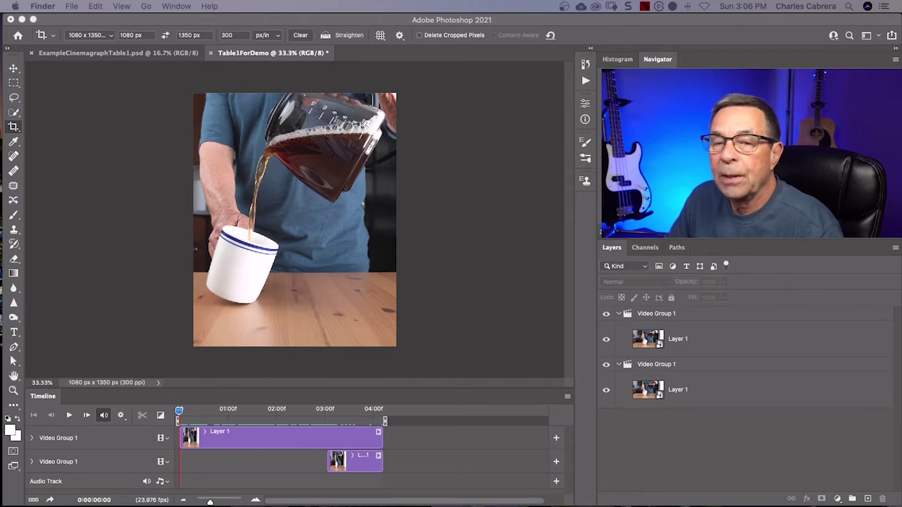
Add an opacity keyframe to the upper Video Group 1 clip at 0:00:03:01, where the lower clip begins.
left_click(241, 439)
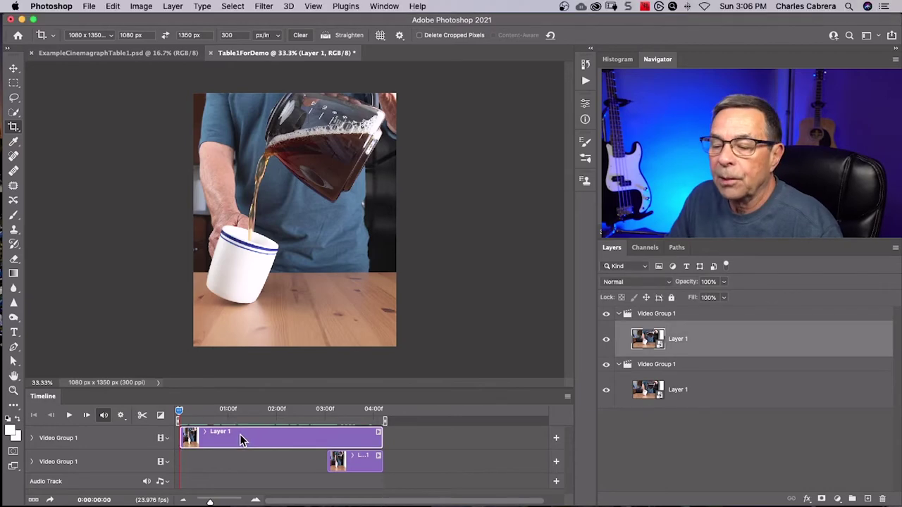
left_click(31, 439)
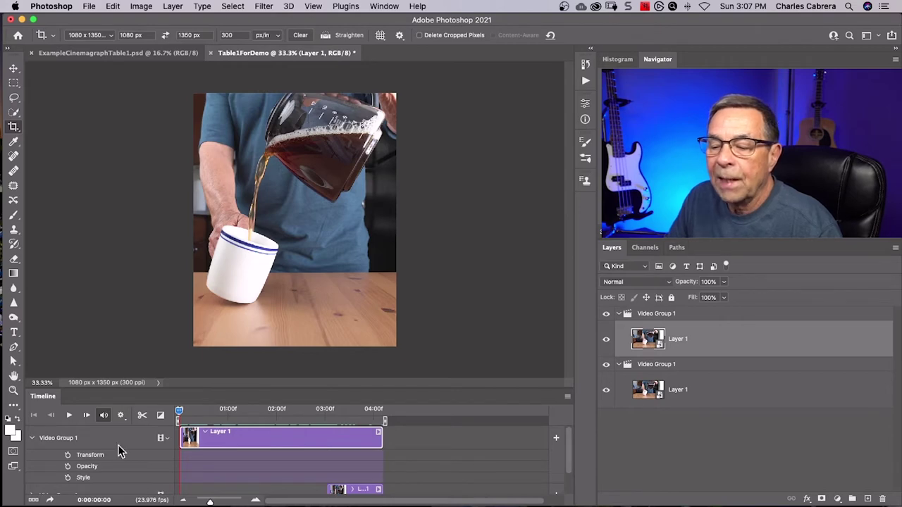
left_click_drag(184, 414, 326, 415)
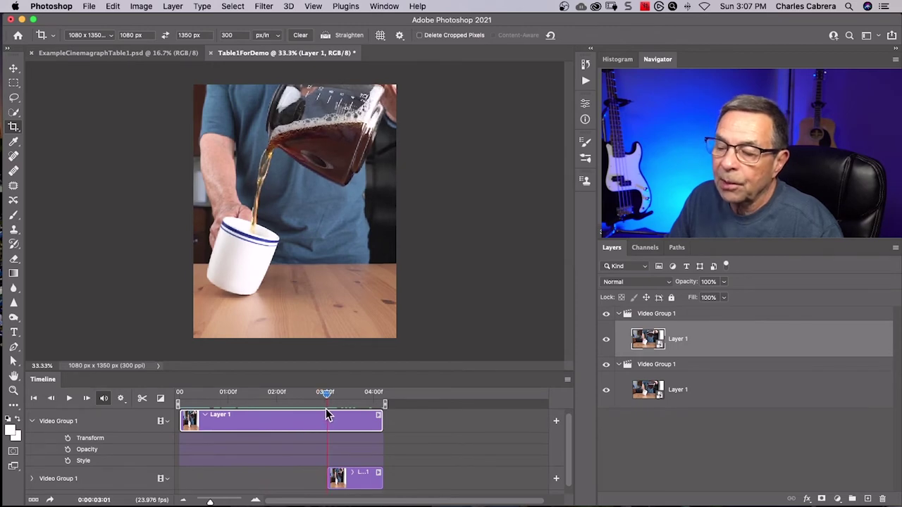
left_click(68, 449)
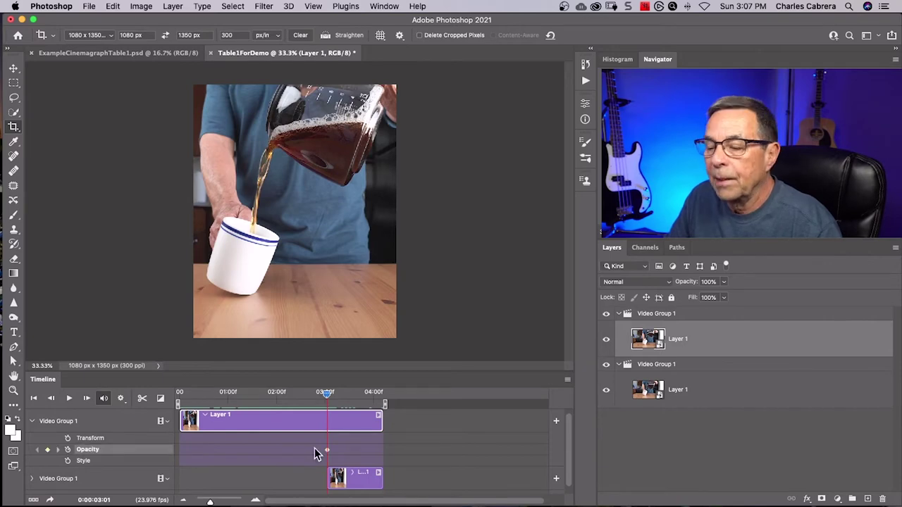
Add a second opacity keyframe set to 0% on the upper clip and place it at the clip's end, about 04:06.
left_click_drag(326, 393, 335, 395)
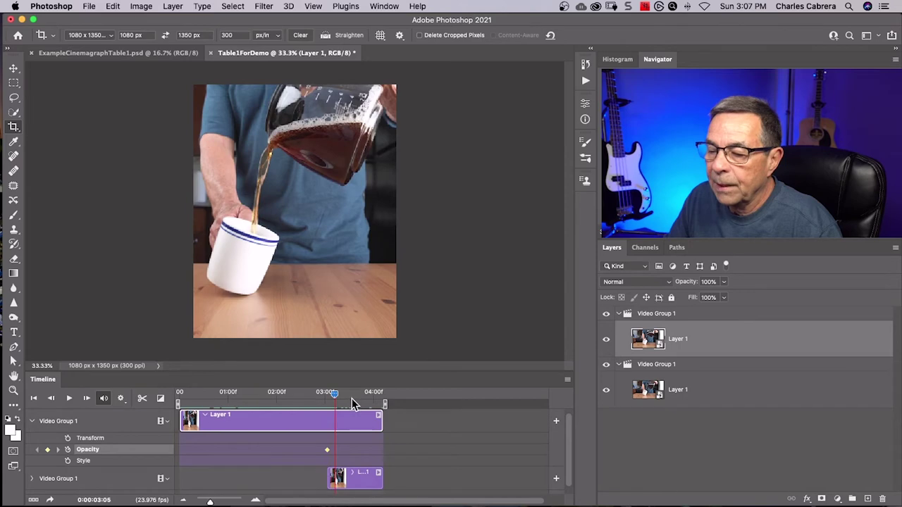
left_click(355, 394)
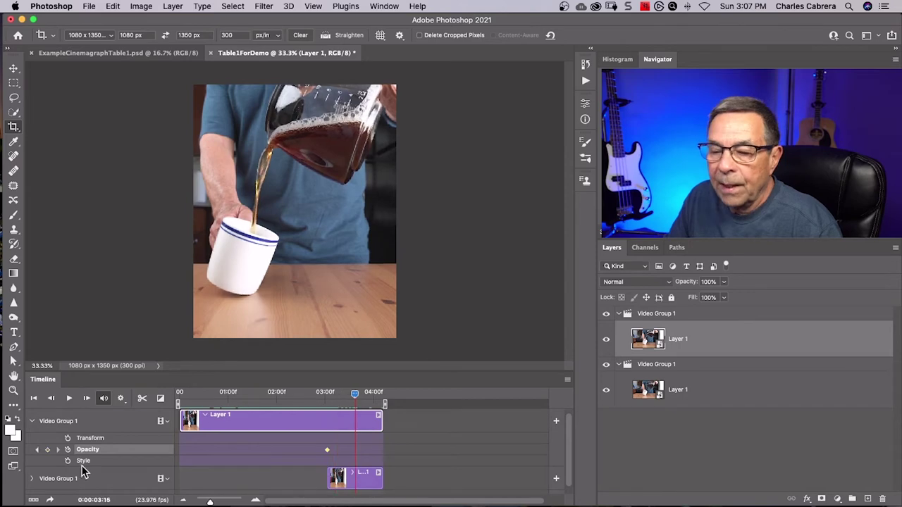
left_click(47, 451)
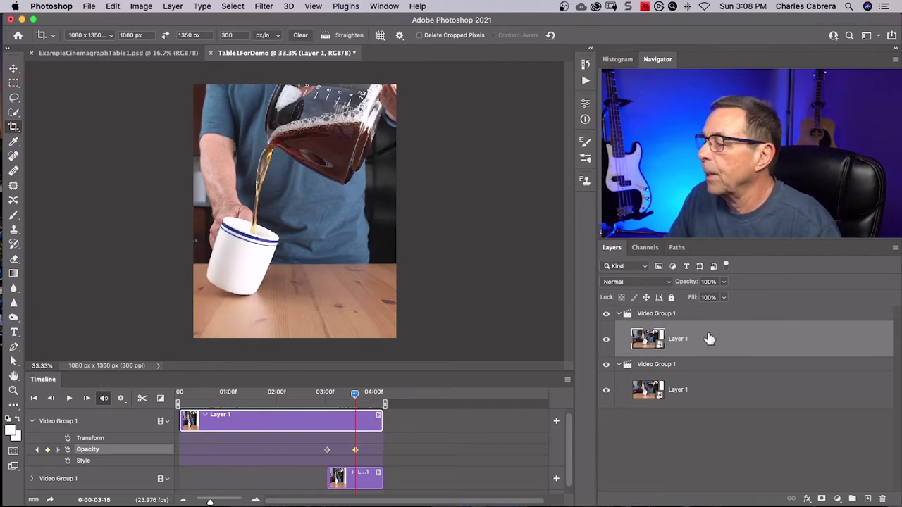
left_click(723, 281)
left_click_drag(723, 296, 661, 295)
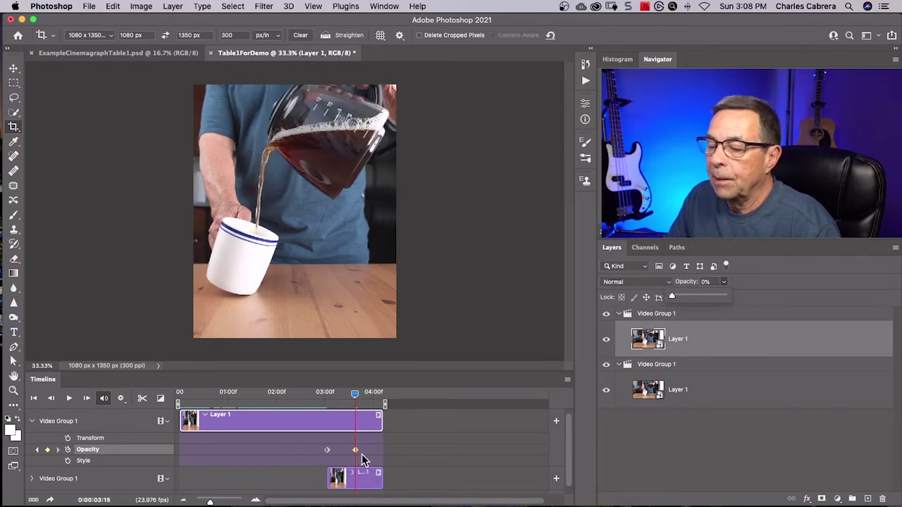
left_click_drag(355, 450, 387, 451)
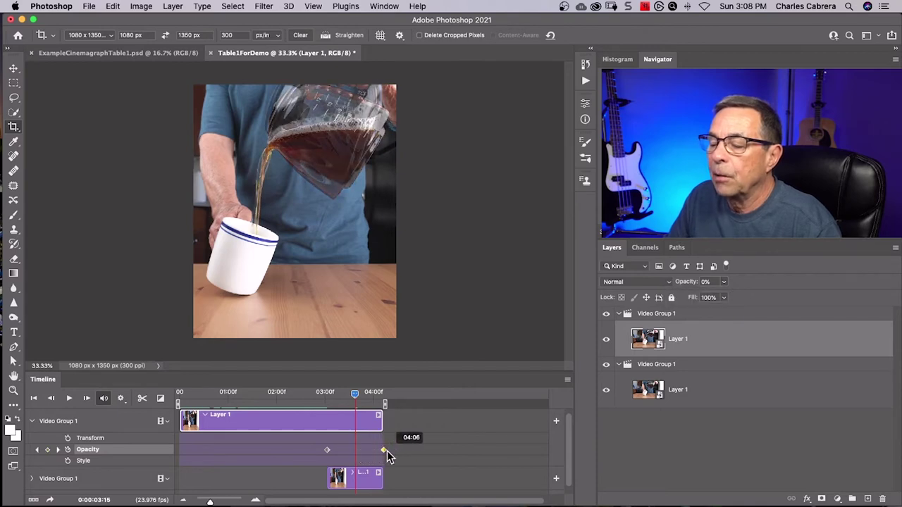
Scrub through the overlap of the two clips and play the loop to check the crossfade.
left_click(352, 392)
left_click_drag(341, 396, 322, 416)
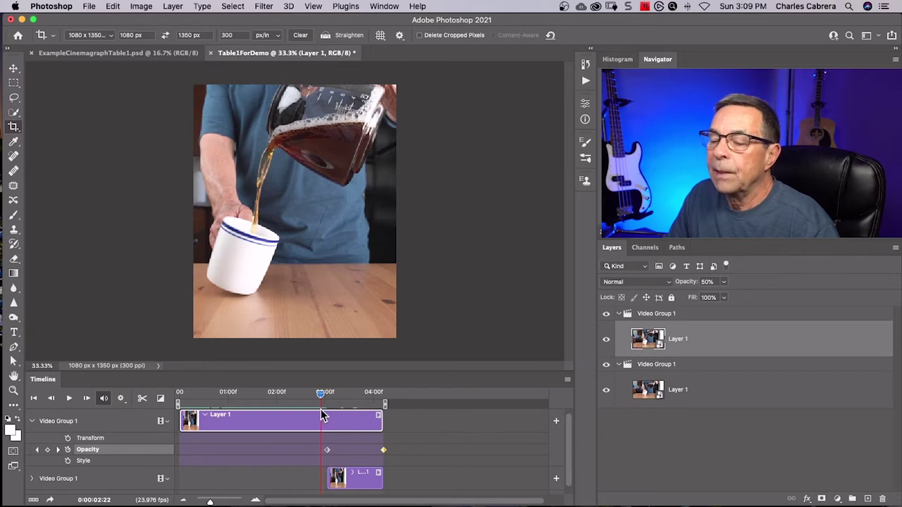
left_click_drag(321, 411, 388, 425)
key("0")
key("4")
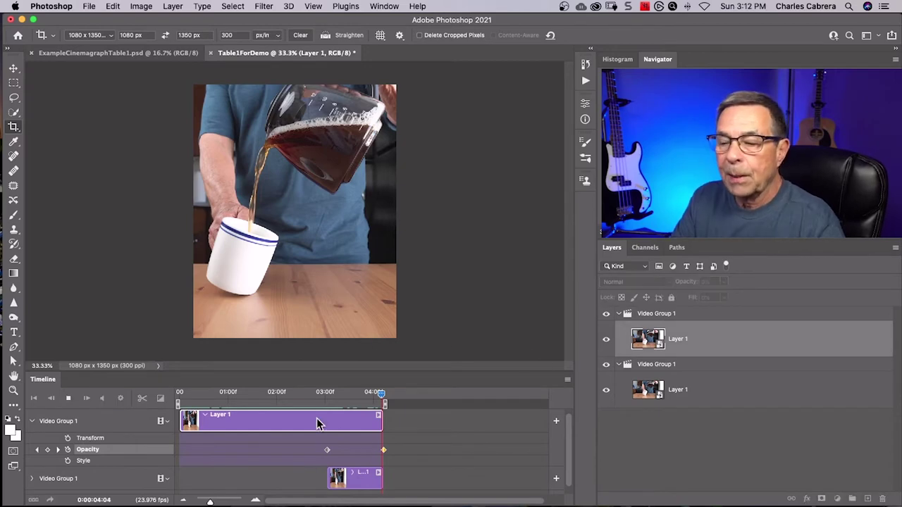
key("space")
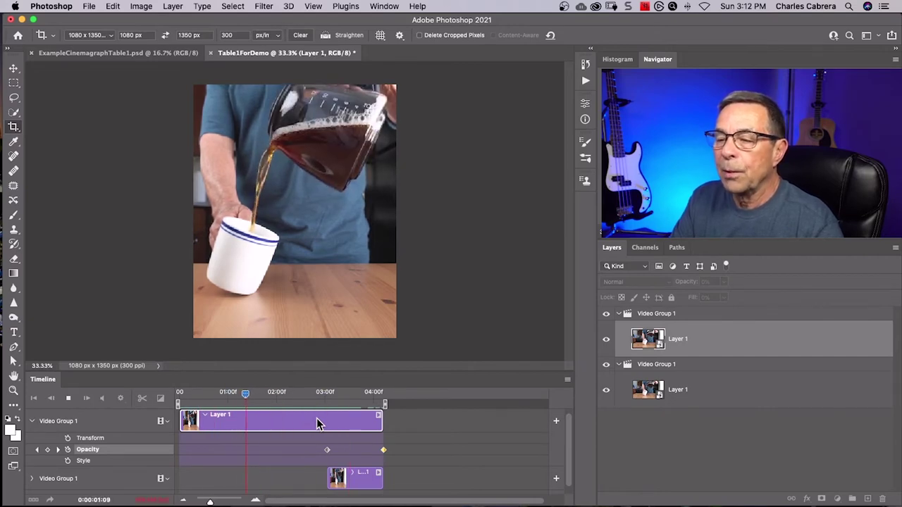
Stamp the visible first frame onto a new layer above the upper video group and trim its clip to the video clips' end.
left_click(246, 423)
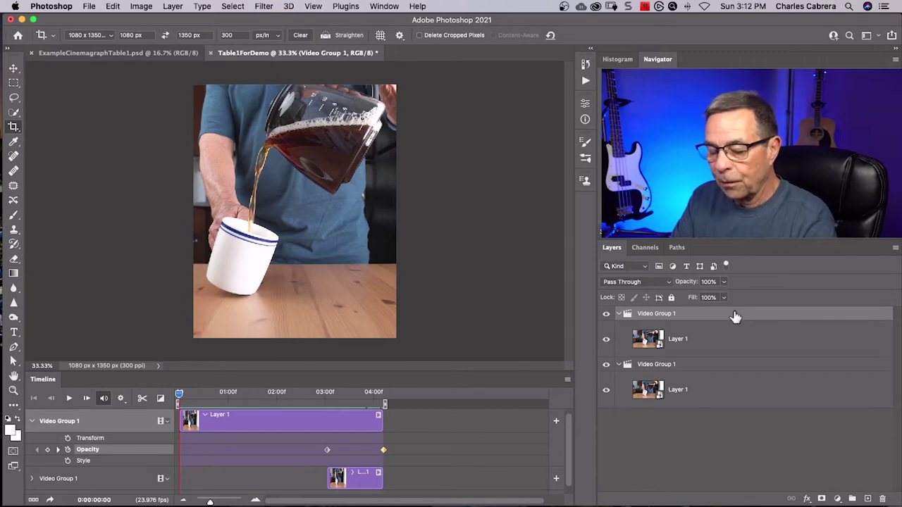
key("super+alt+shift+e")
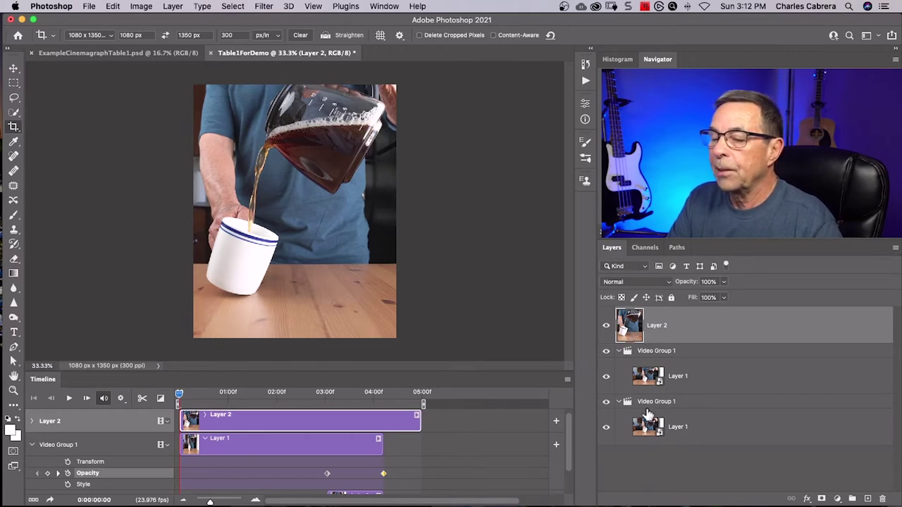
key("space")
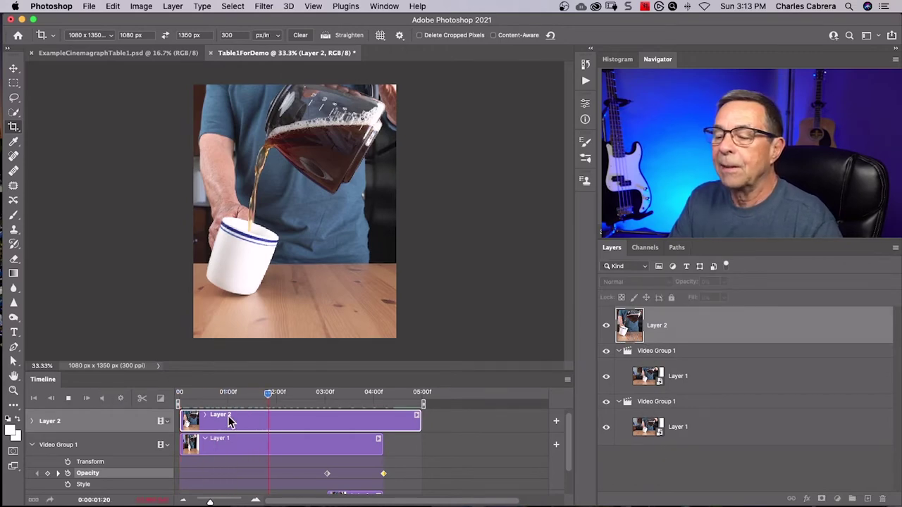
key("space")
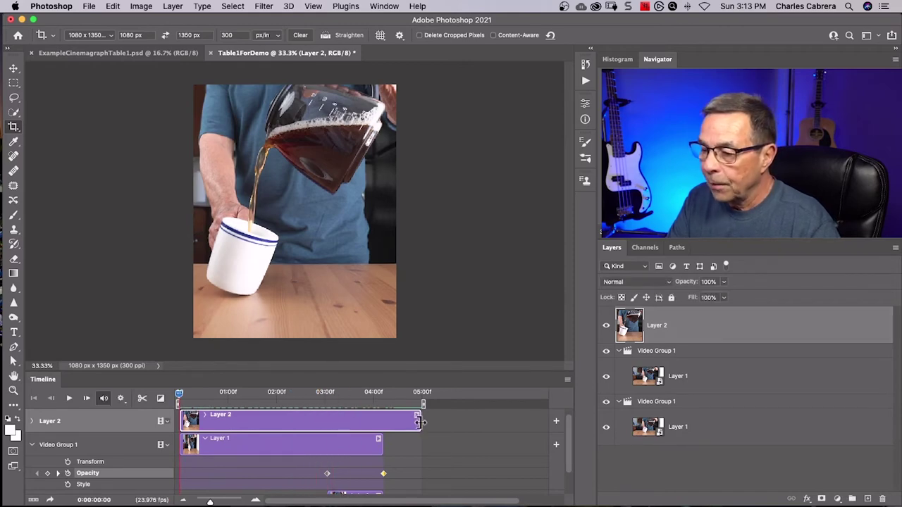
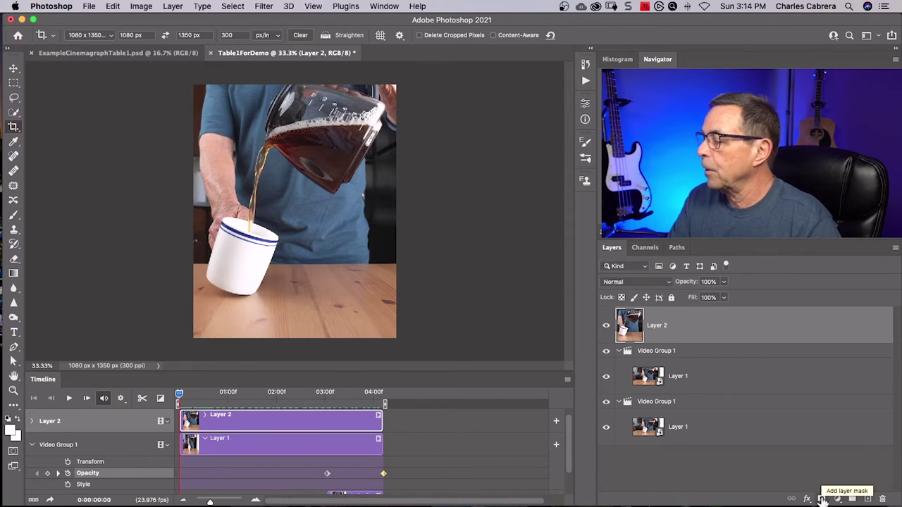
Add a layer mask to Layer 2 and paint it black with the Brush tool over the pouring coffee stream.
left_click(821, 499)
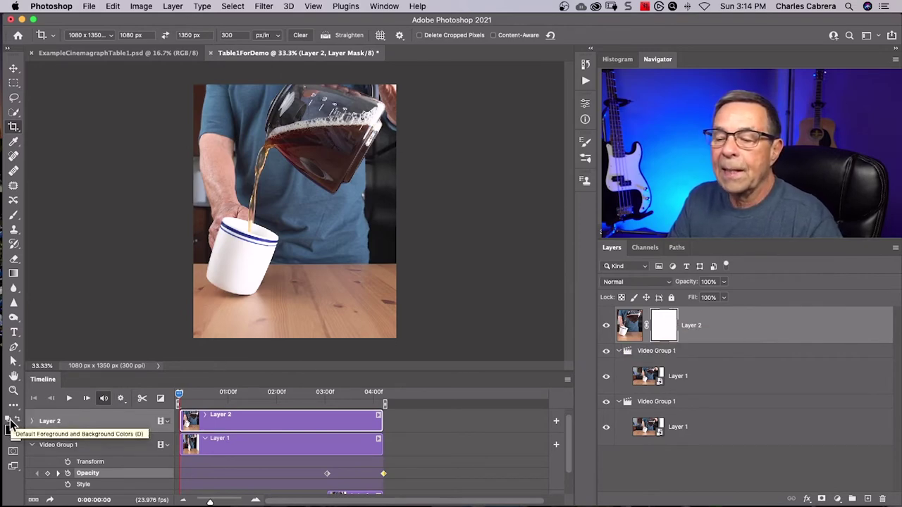
key("b")
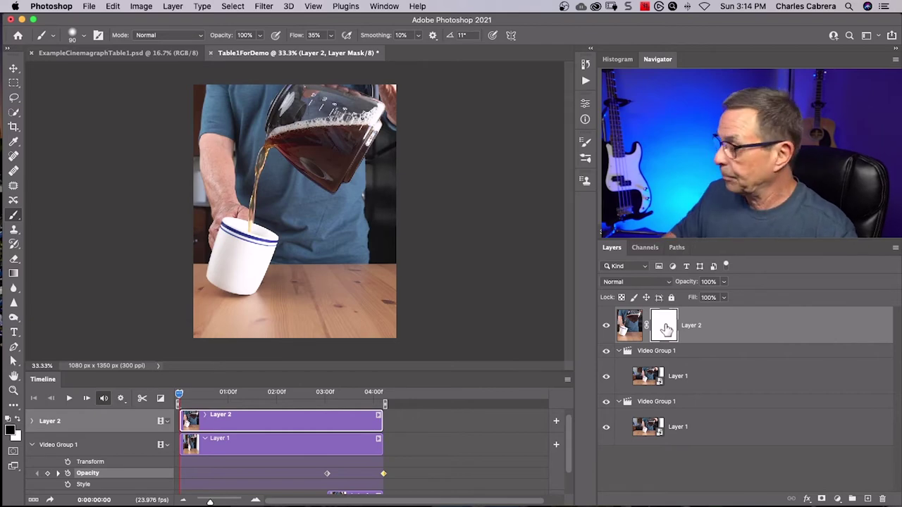
key("super+equal")
mouse_move(263, 130)
left_mouse_down()
mouse_move(243, 142)
mouse_move(246, 171)
left_mouse_up()
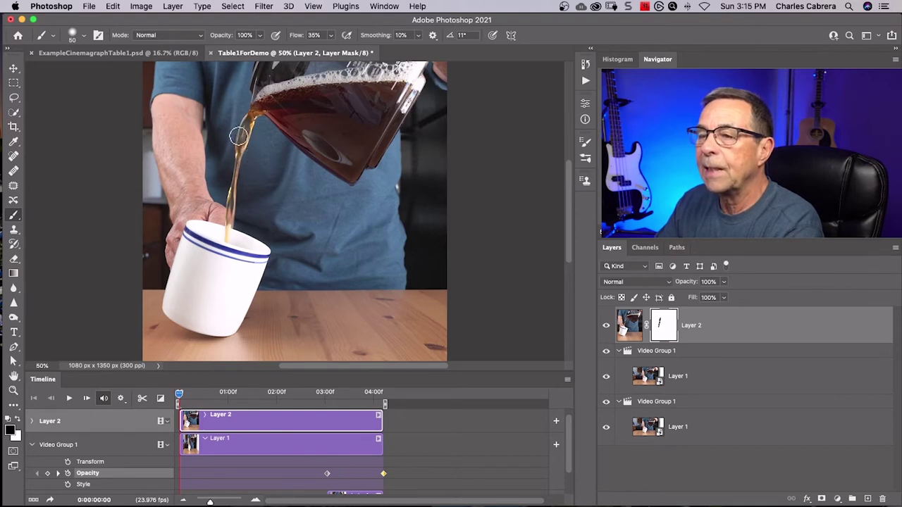
Check the mask with its red overlay, reduce the brush size to 30 and extend the mask to the stream's lower end in the mug.
key("backslash")
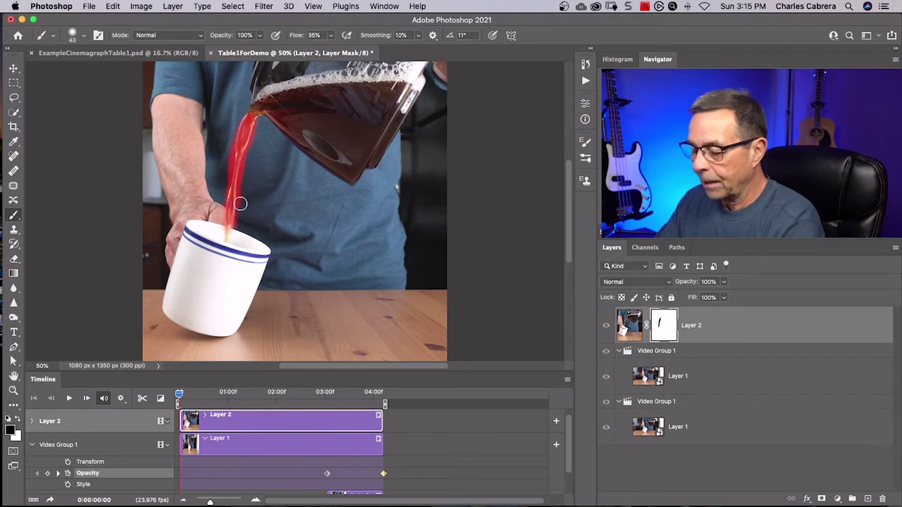
key("bracketleft")
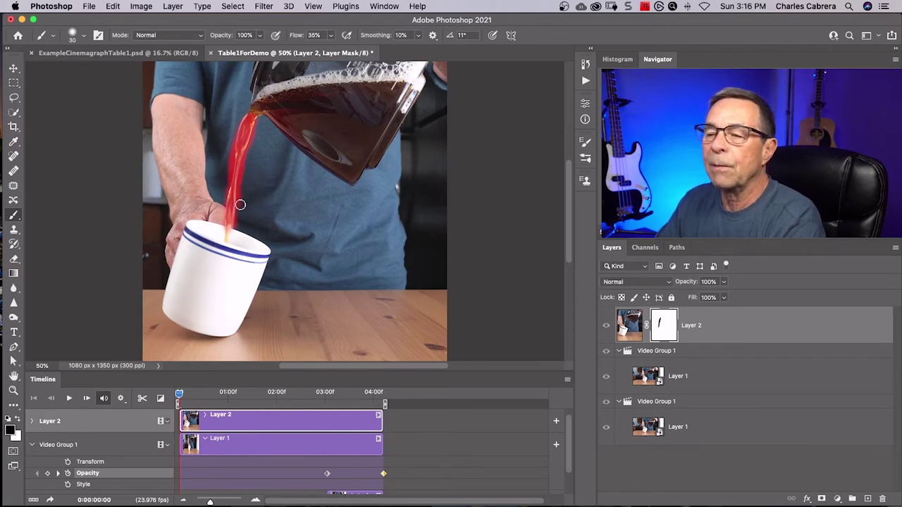
key("backslash")
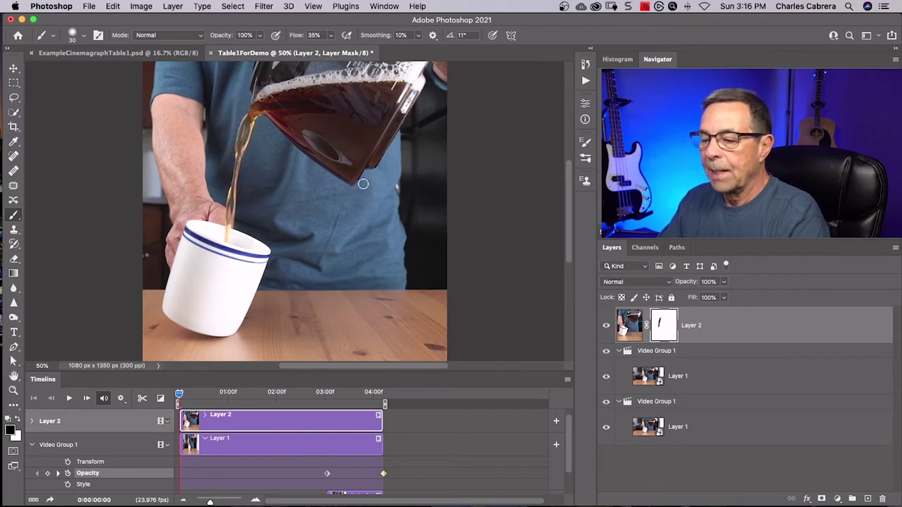
Play the loop to check the masked stream, then widen the mask along the stream's outer edge near the spout with the overlay shown.
key("space")
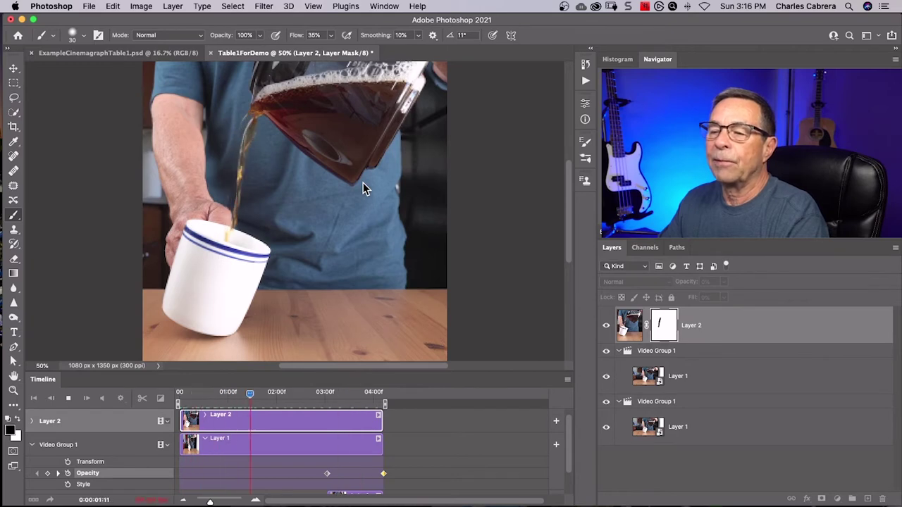
key("space")
key("backslash")
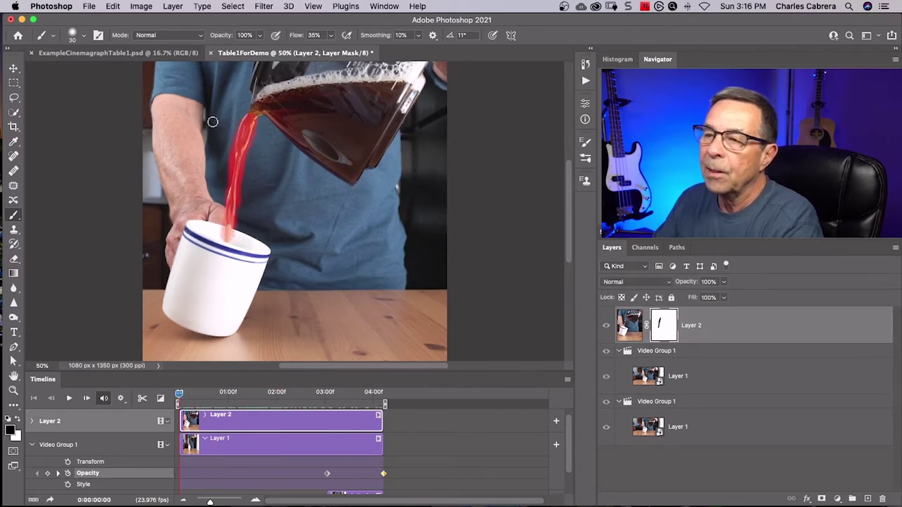
mouse_move(242, 111)
left_mouse_down()
mouse_move(226, 239)
mouse_move(231, 180)
mouse_move(237, 192)
mouse_move(248, 118)
left_mouse_up()
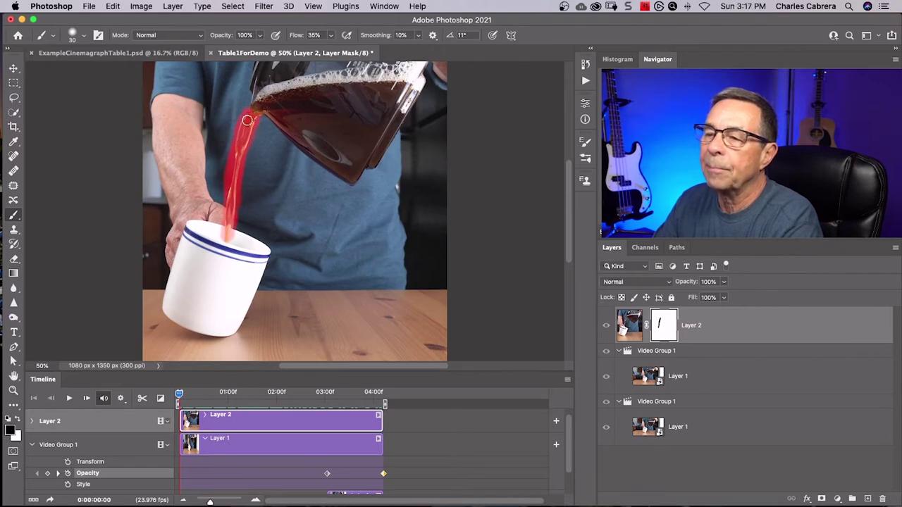
Play the masked loop, including at 33.33% zoom, to check that only the coffee stream moves.
key("space")
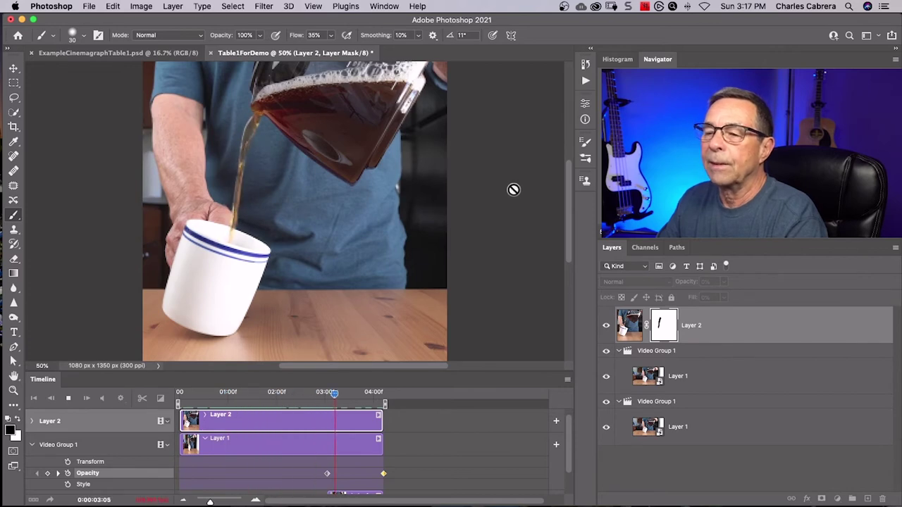
key("space")
key("super+minus")
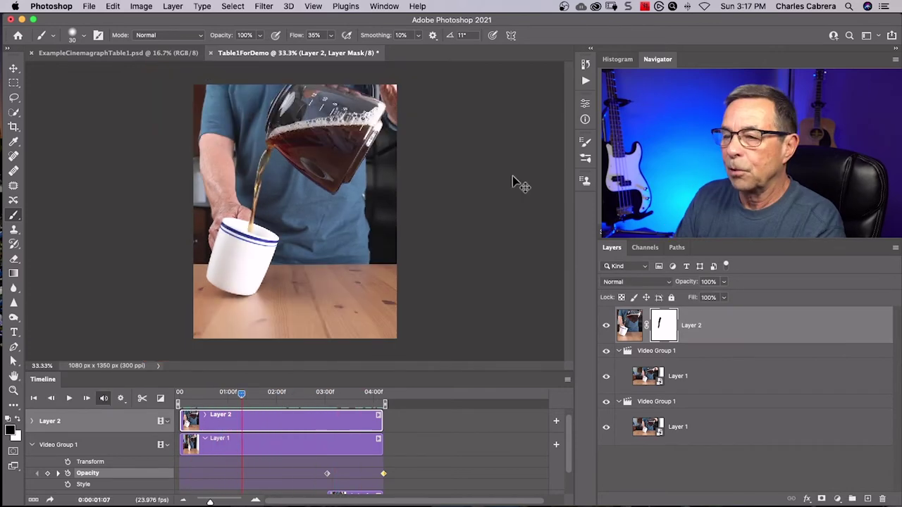
key("space")
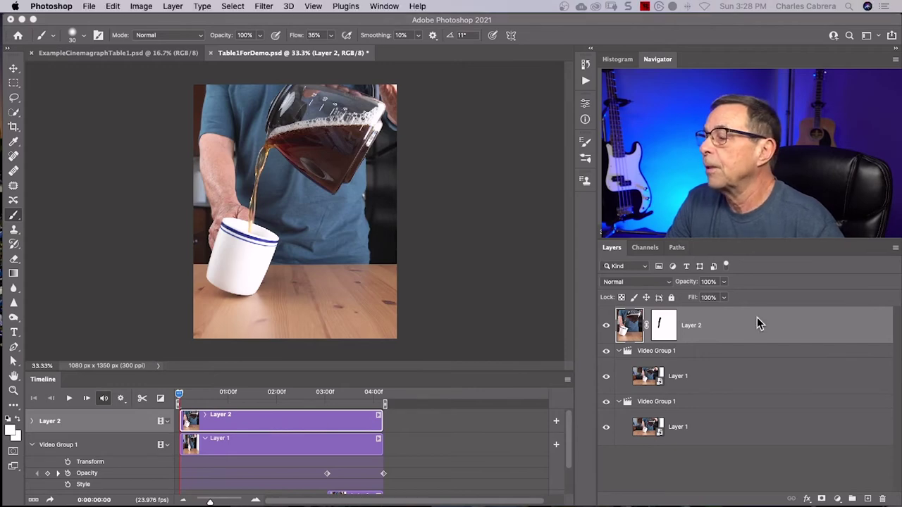
Add a Hue/Saturation adjustment layer above Layer 2 with saturation +19 and play the loop to preview it.
left_click(837, 499)
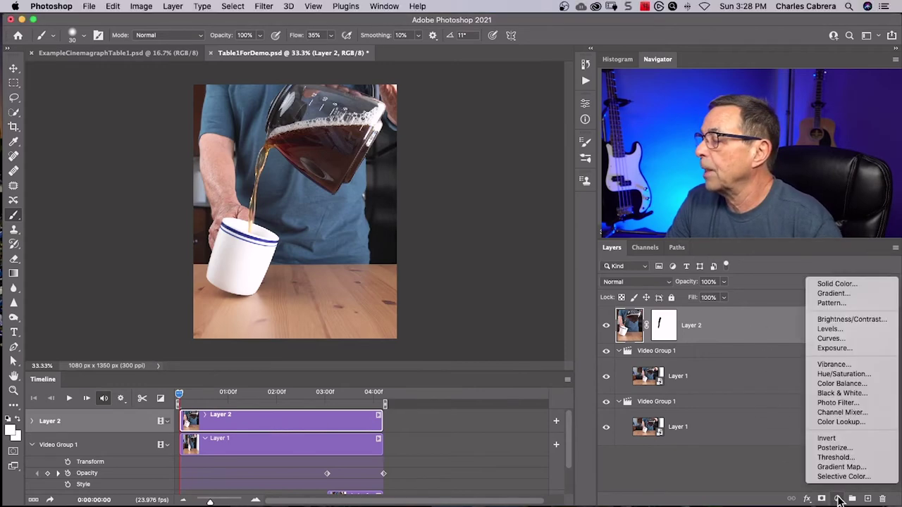
left_click(843, 374)
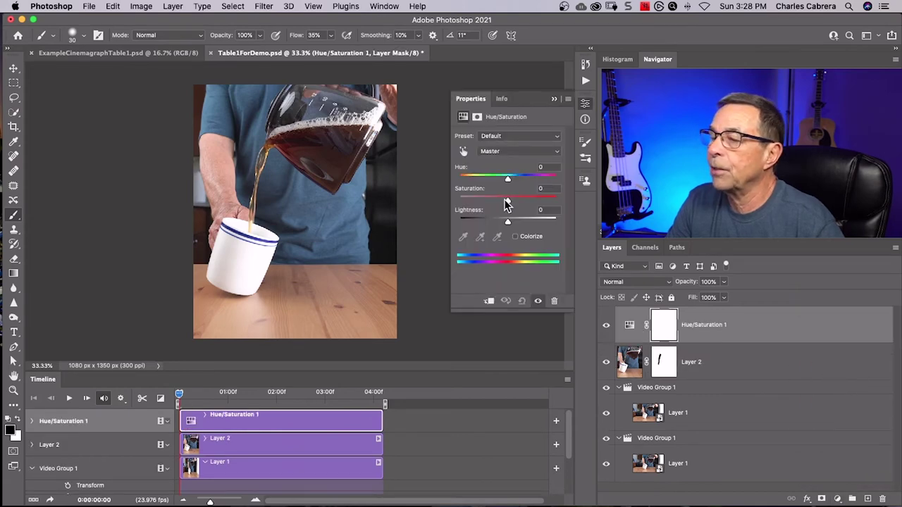
left_click_drag(508, 198, 518, 201)
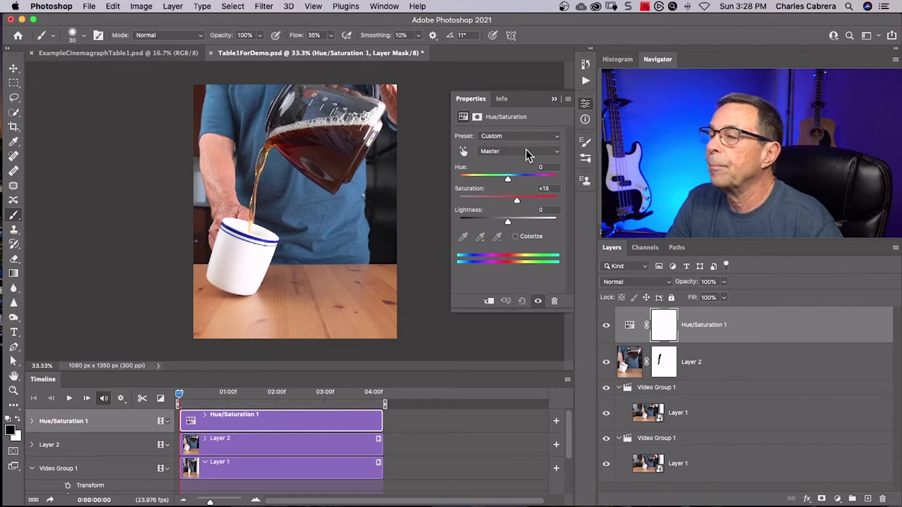
left_click(751, 330)
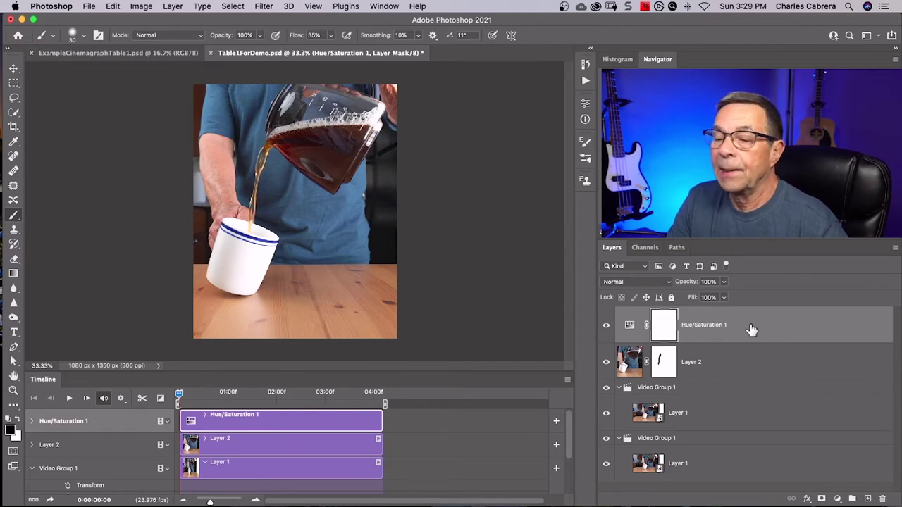
key("space")
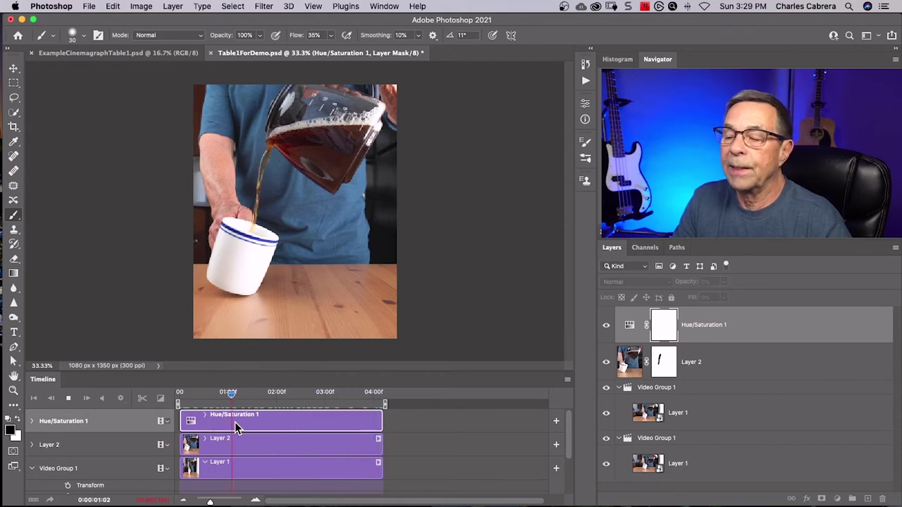
key("space")
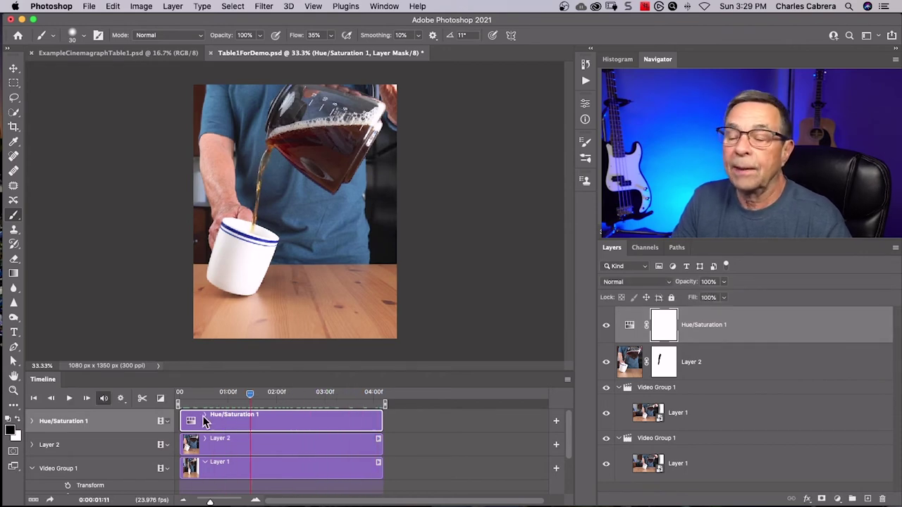
Play the color-adjusted loop from its first frame to review the cinemagraph.
left_click(248, 393)
key("Home")
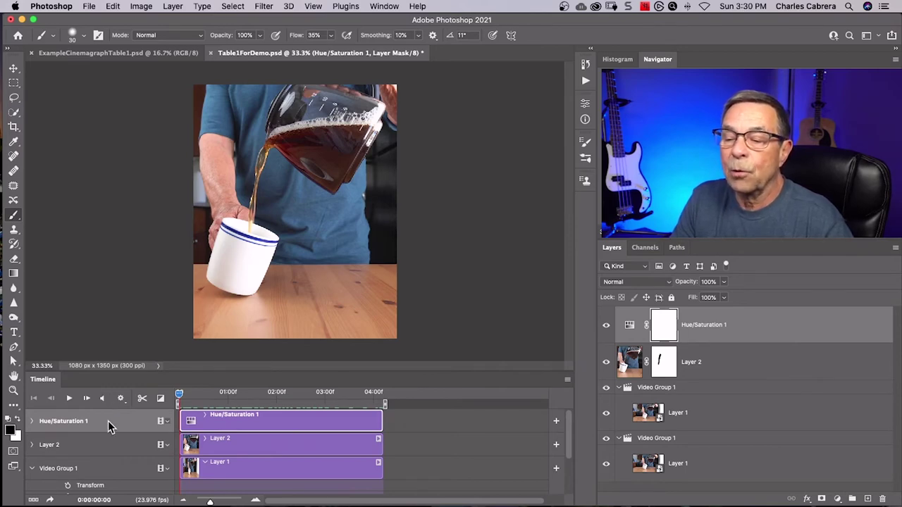
key("space")
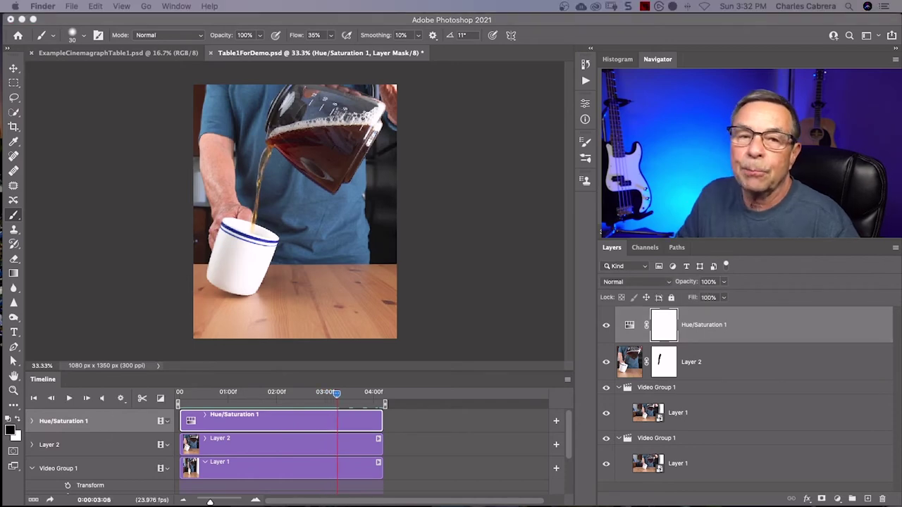
Start a video render of the cinemagraph with the file name Table1ForDemoRender.mp4.
left_click(104, 153)
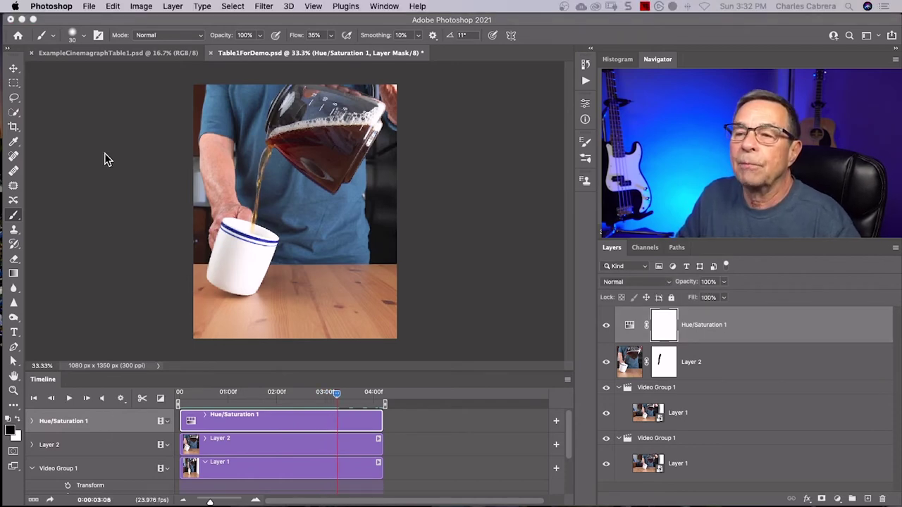
left_click(89, 8)
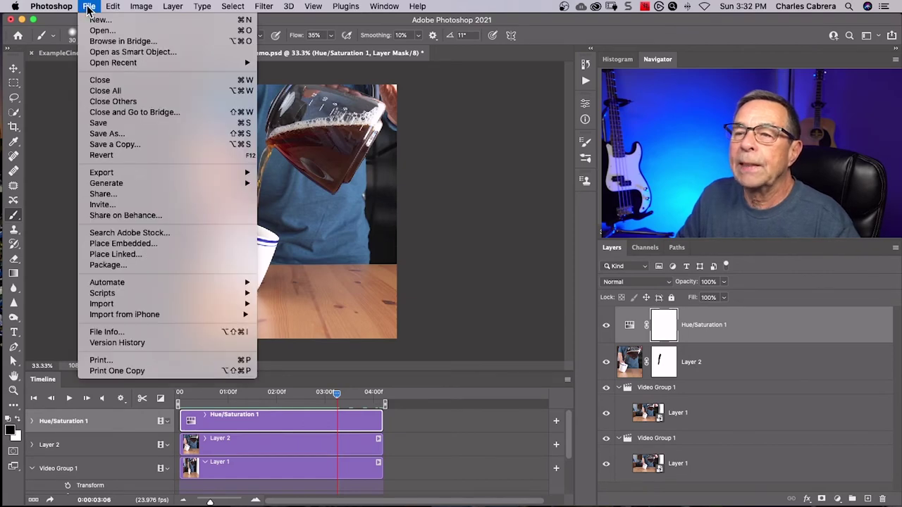
mouse_move(134, 173)
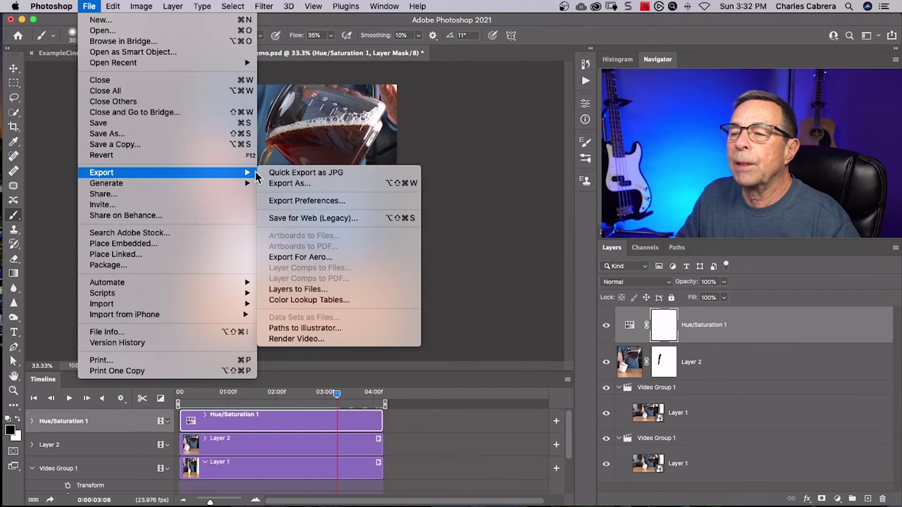
left_click(292, 338)
type("Render")
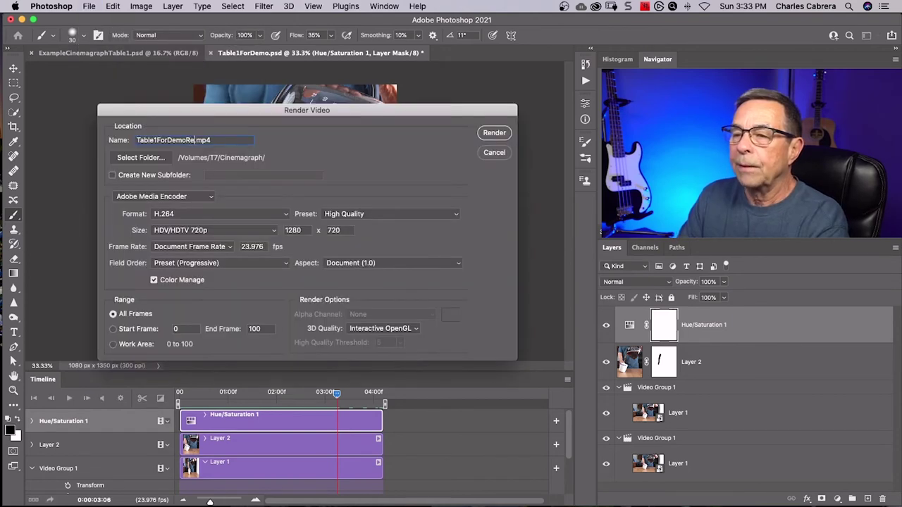
Set a custom render size of 1080 x 1380 and render the video as H.264 at High Quality.
left_click_drag(307, 230, 284, 227)
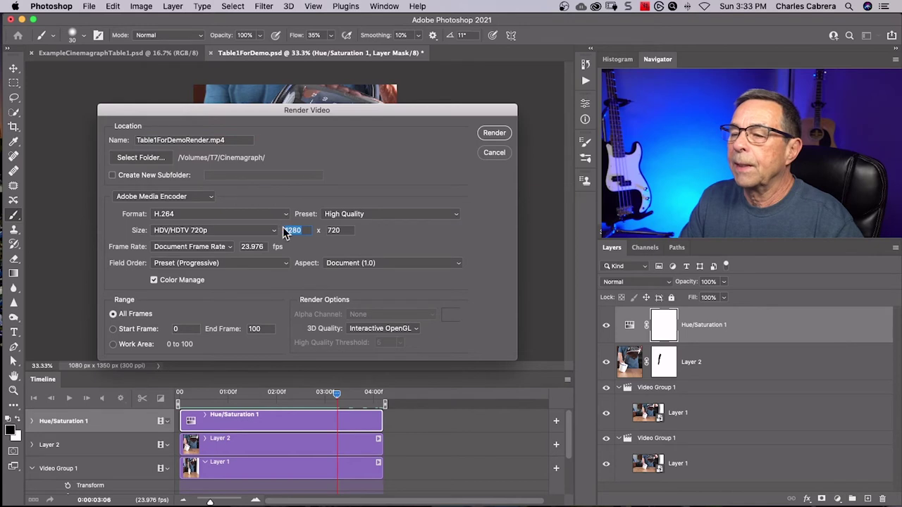
type("1080")
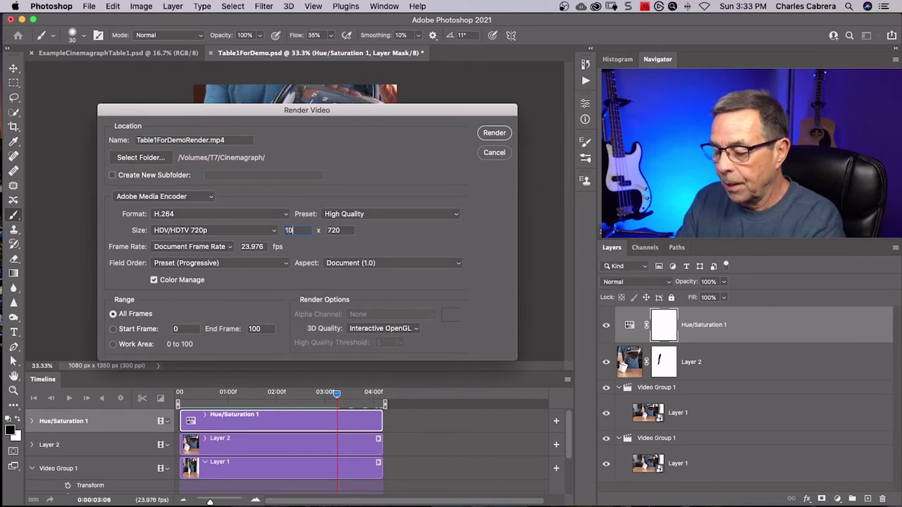
key("Tab")
type("1380")
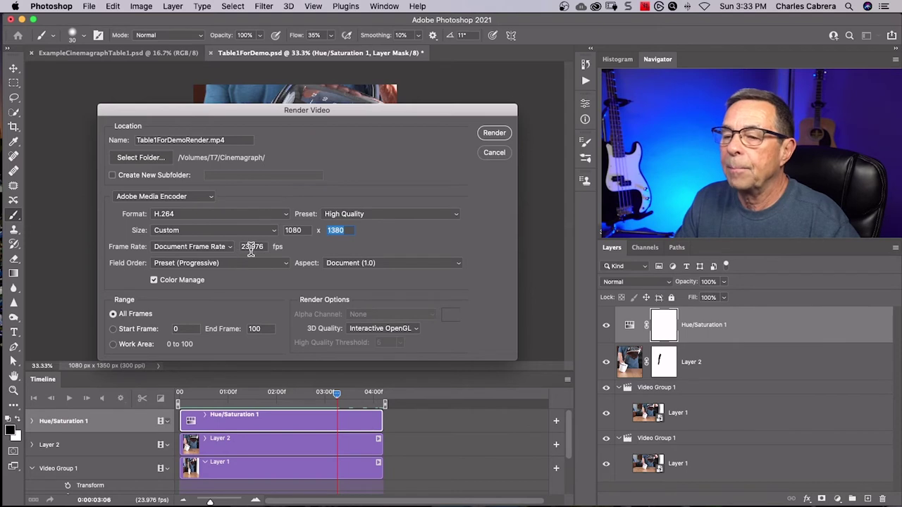
left_click(493, 133)
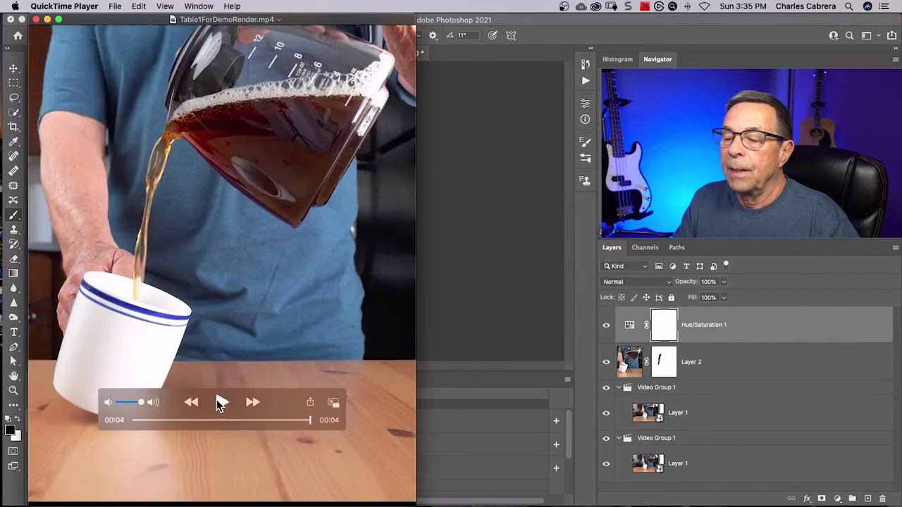
Play the rendered Table1ForDemoRender.mp4 in QuickTime Player and return to Photoshop.
left_click(218, 402)
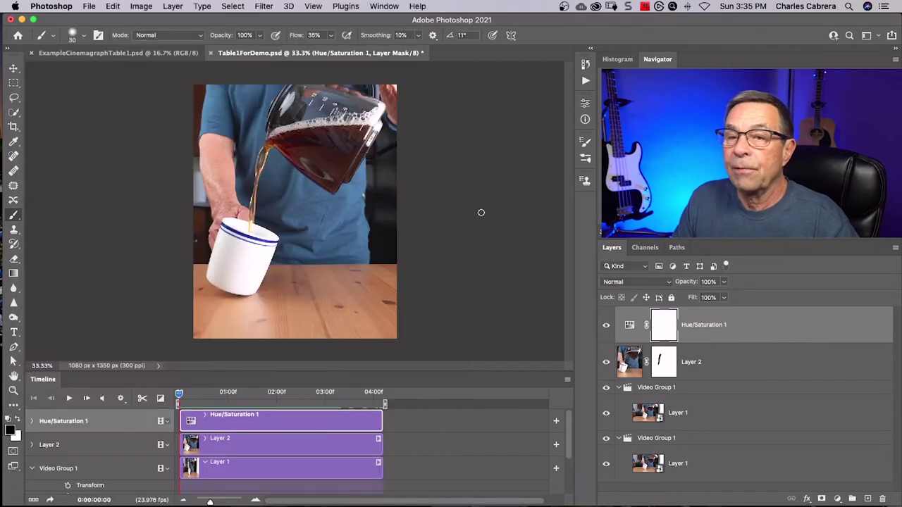
left_click(457, 338)
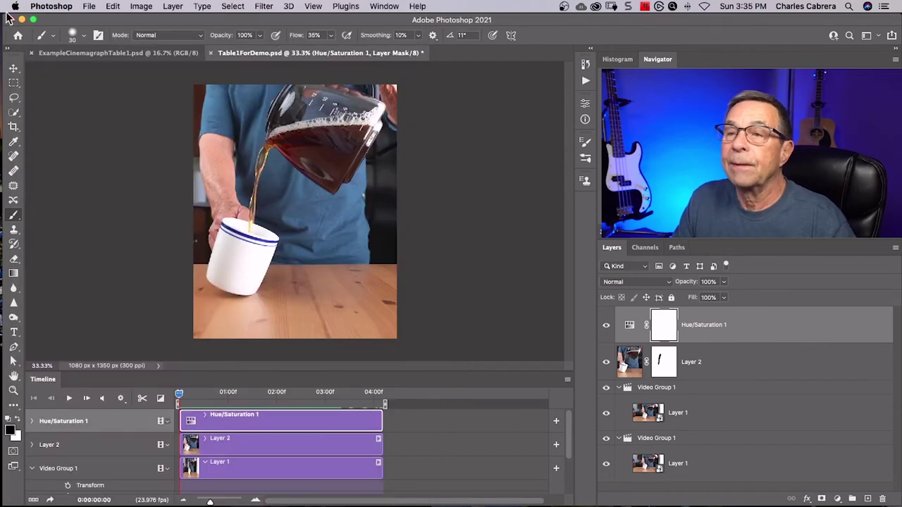
Save the cinemagraph for web as a 256-color GIF looping Forever, and preview Table1ForDemo.gif in Finder.
left_click(89, 6)
mouse_move(145, 173)
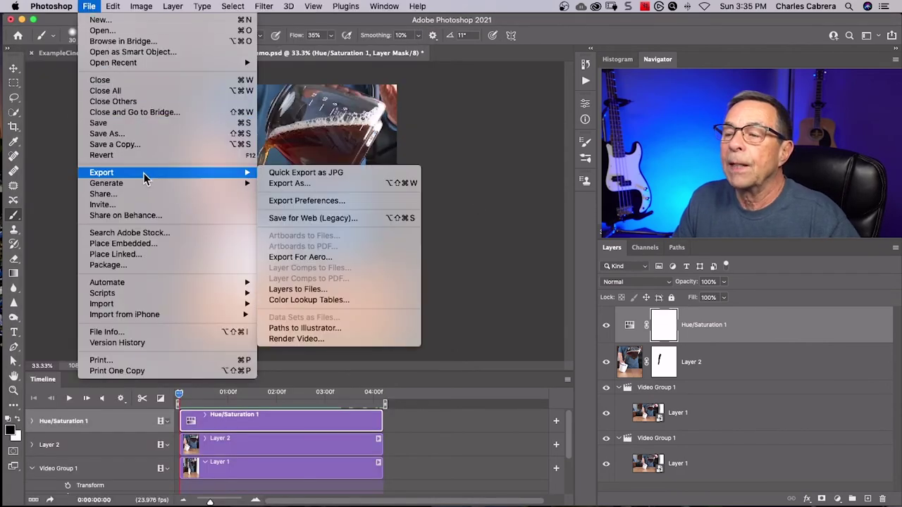
left_click(291, 219)
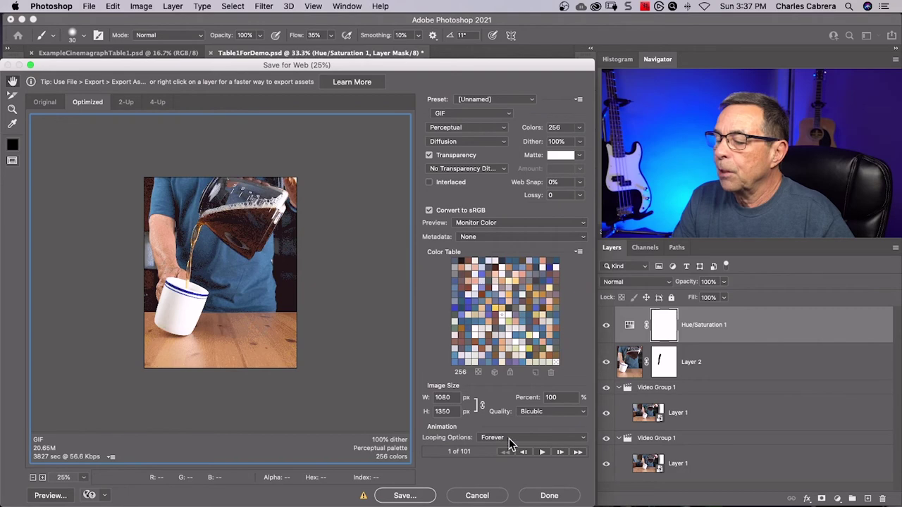
left_click(407, 497)
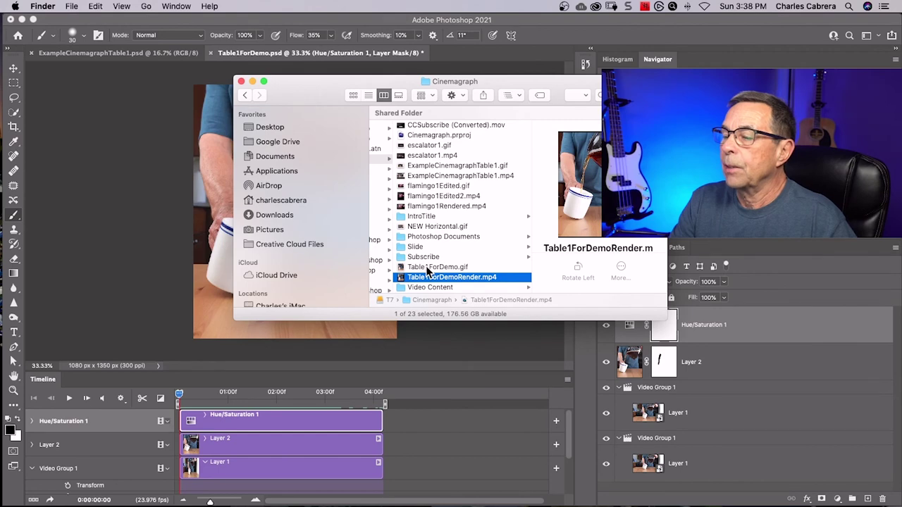
left_click(427, 269)
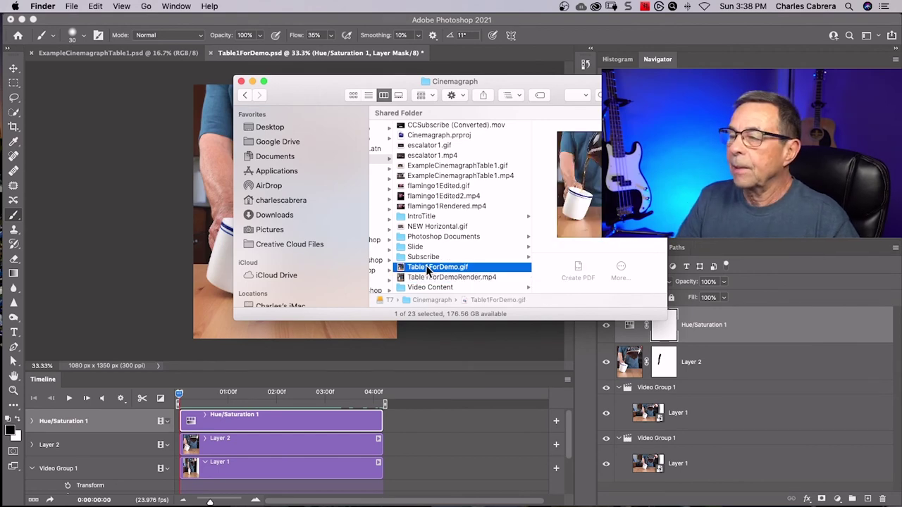
key("space")
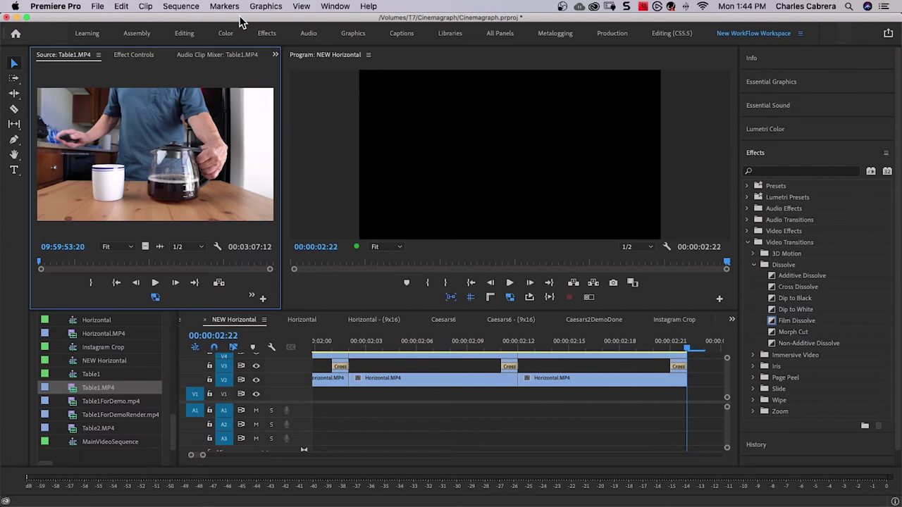
Switch to Premiere Pro and create a new sequence from the custom Instagram Full Screen 1080x1350 preset.
left_click(177, 7)
left_click(175, 7)
left_click(98, 7)
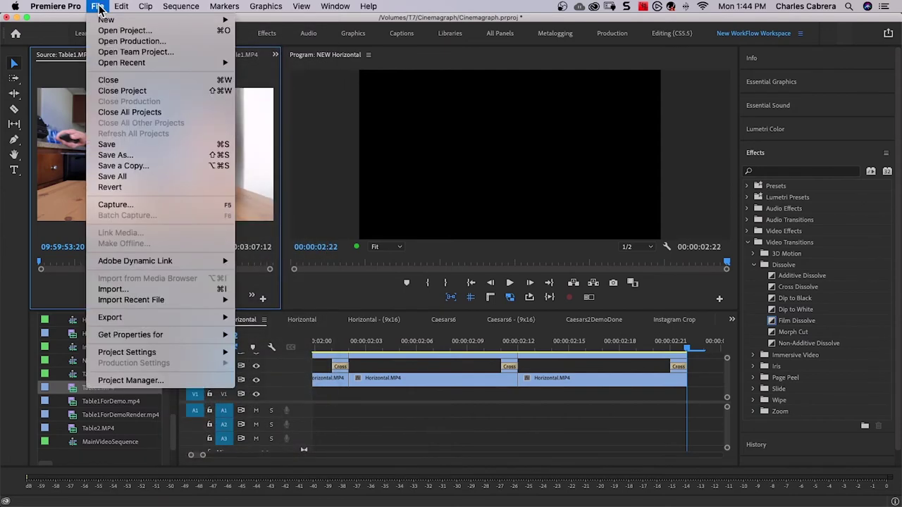
mouse_move(106, 19)
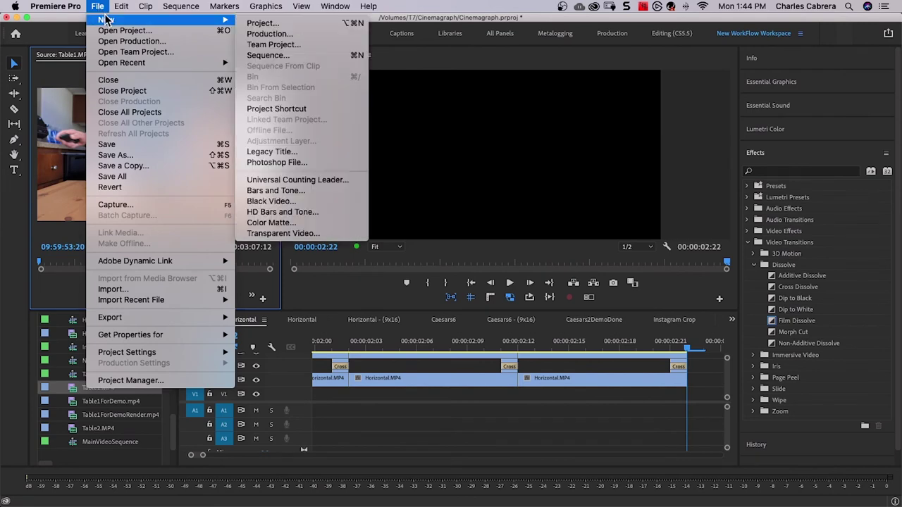
left_click(268, 55)
left_click_drag(395, 199, 398, 248)
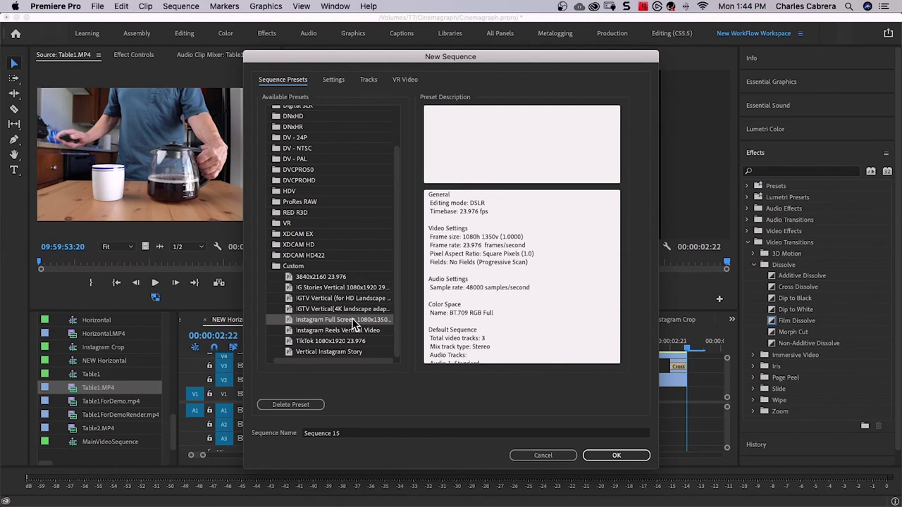
left_click(592, 454)
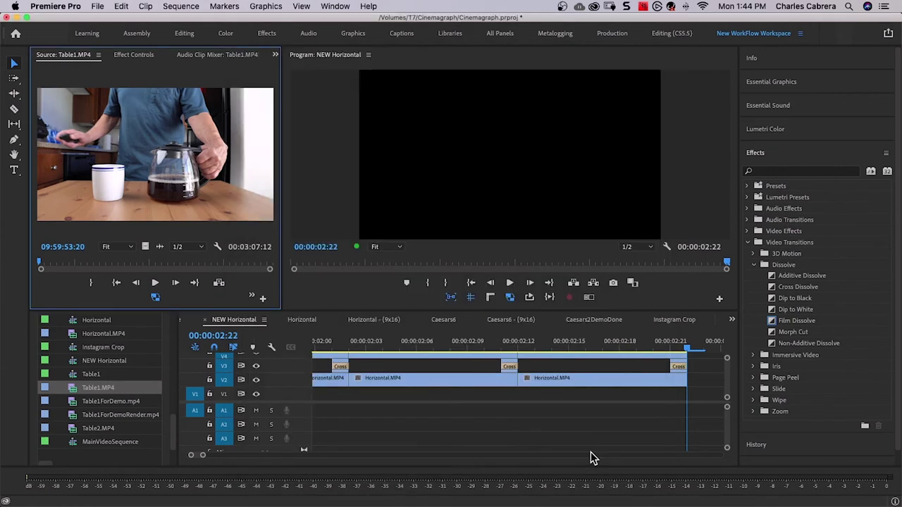
Place Table1.MP4 at the start of track V1, keeping the existing sequence settings, and set its scale to 63.
left_click_drag(74, 407, 310, 405)
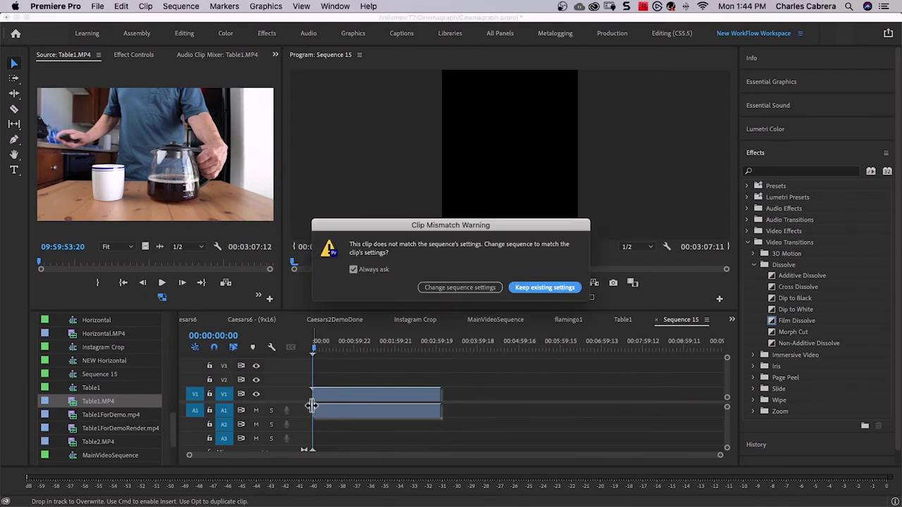
left_click(540, 290)
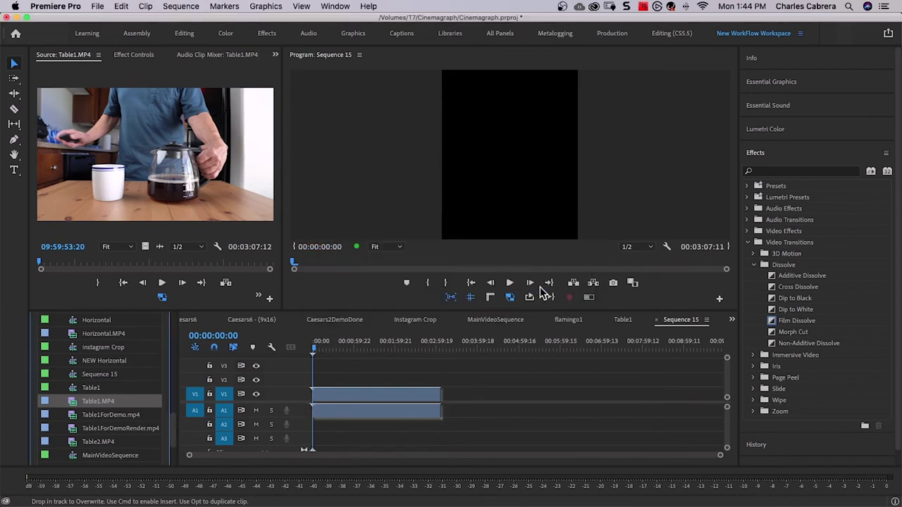
left_click(130, 55)
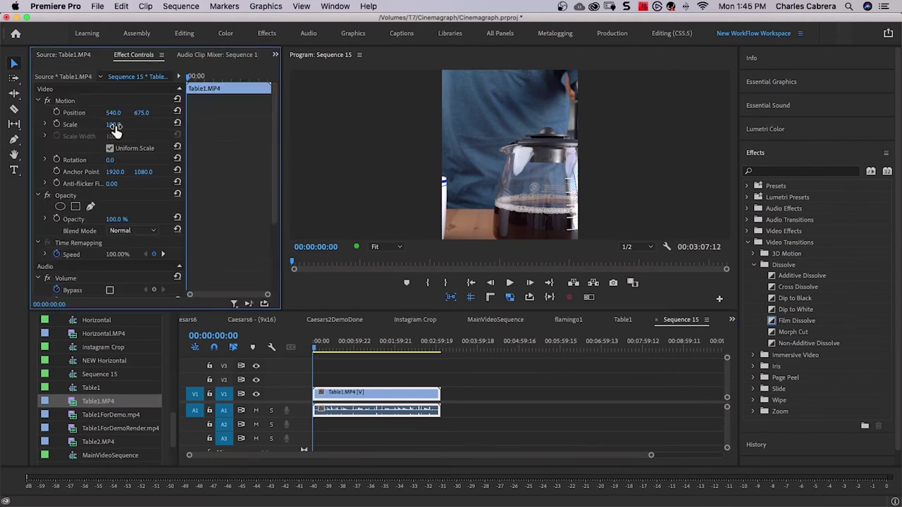
left_click_drag(115, 125, 88, 126)
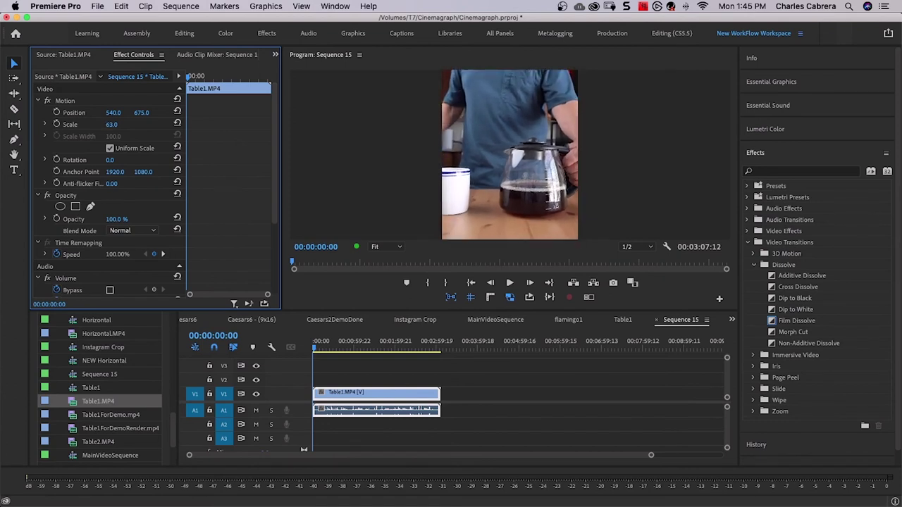
Unlink the Table1.MP4 clip's audio from its video and delete the audio from track A1.
left_click(354, 412)
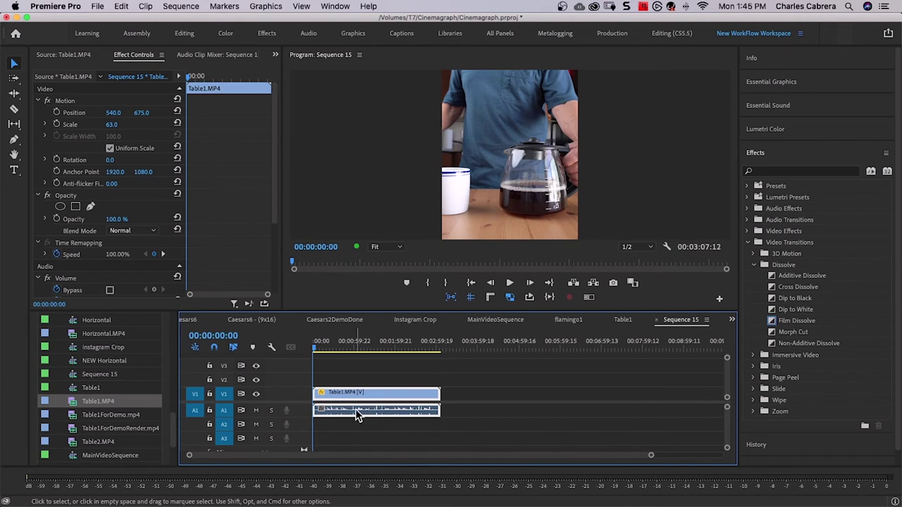
right_click(355, 409)
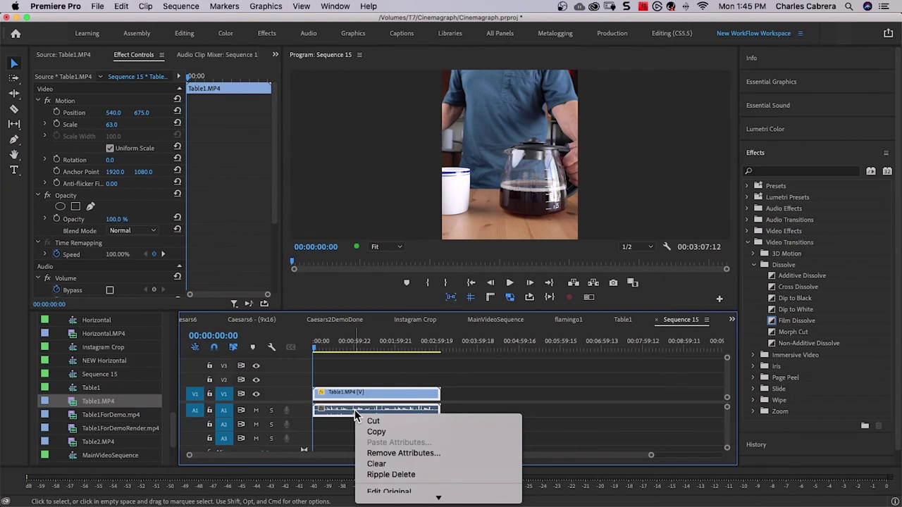
mouse_move(430, 495)
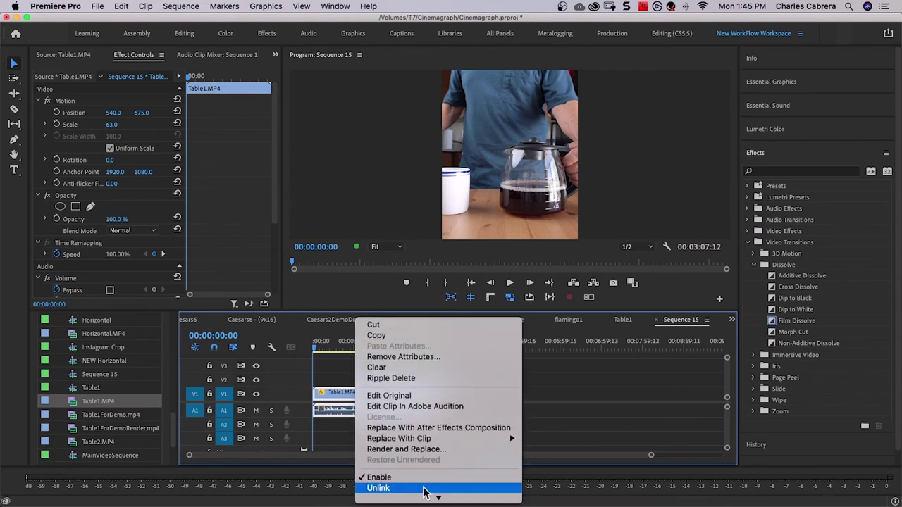
left_click(424, 488)
left_click(371, 410)
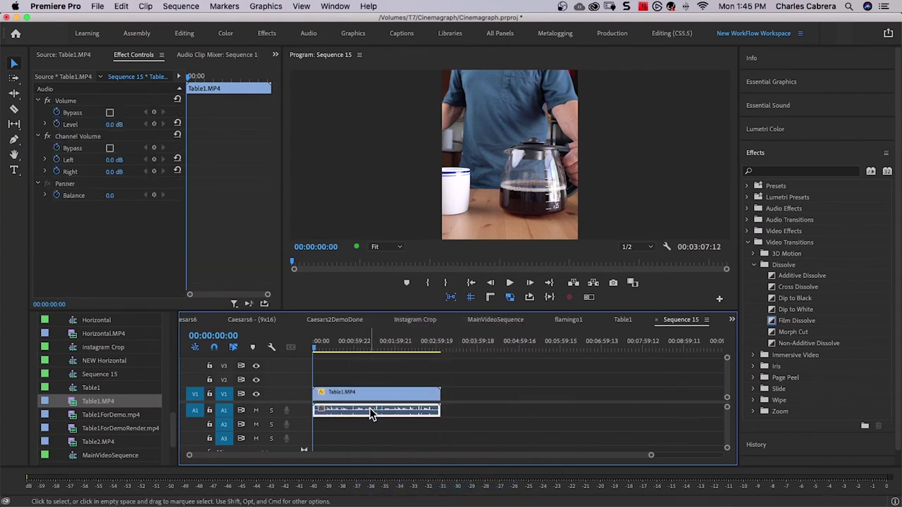
key("Delete")
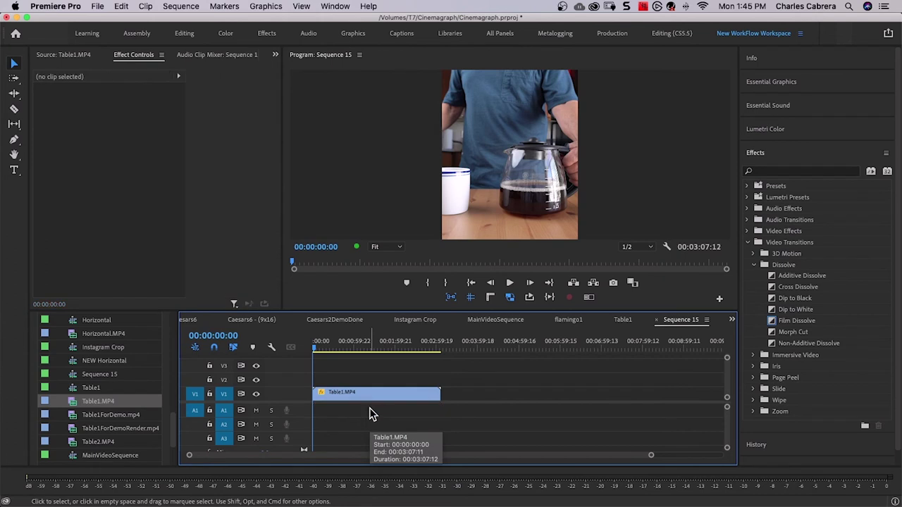
Duplicate the Table1.MP4 video clip from V1 onto track V2, directly above the original.
double_click(365, 397)
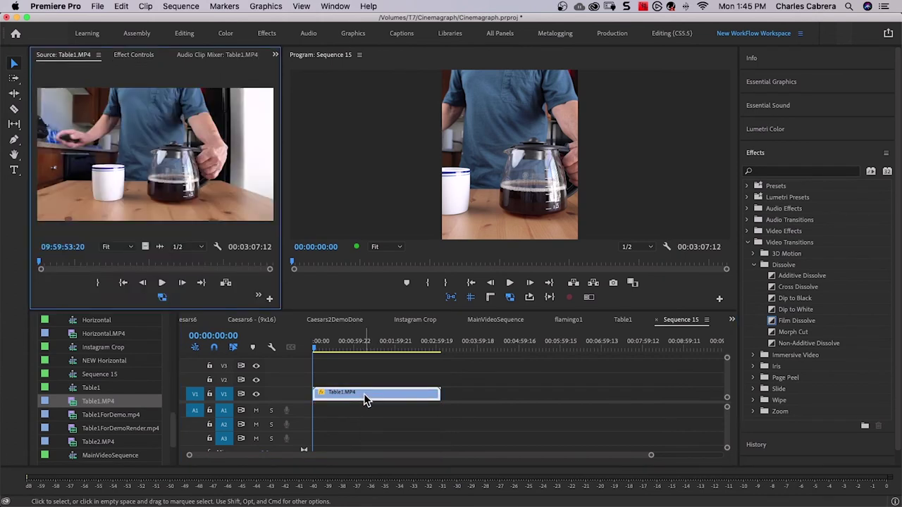
left_click_drag(364, 401, 374, 388)
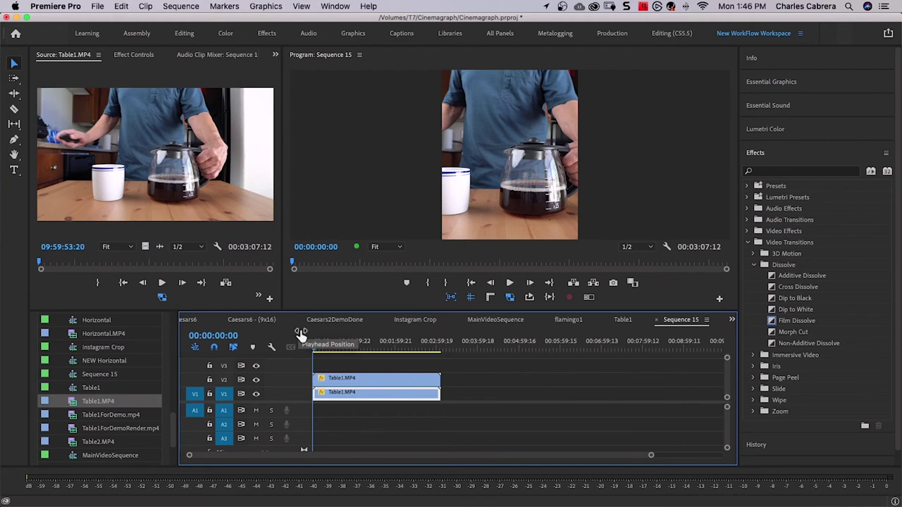
Trim both stacked clips to begin at the 00:02:42:23 pour, align them to the sequence start and place the playhead at 00:00:02:01.
left_click(320, 350)
left_click_drag(319, 349, 392, 358)
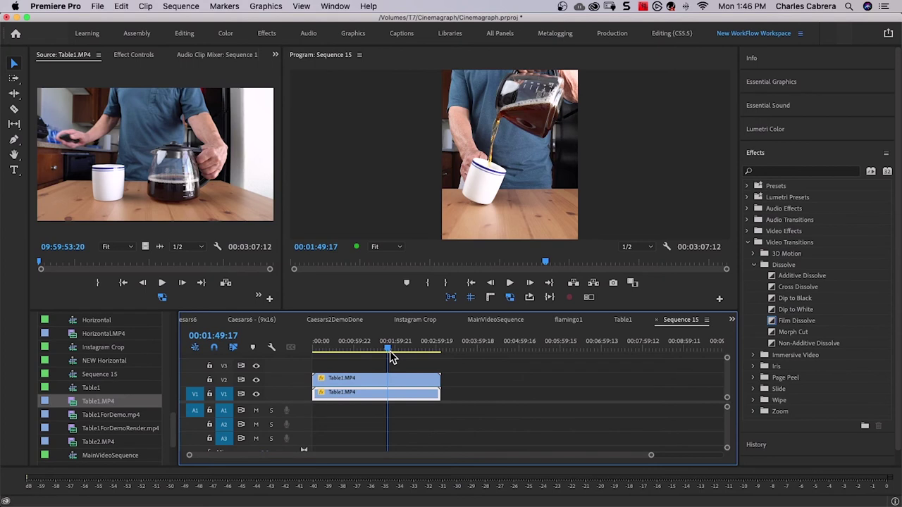
left_click_drag(393, 357, 508, 356)
key("=")
scroll(423, 396, "left", 2)
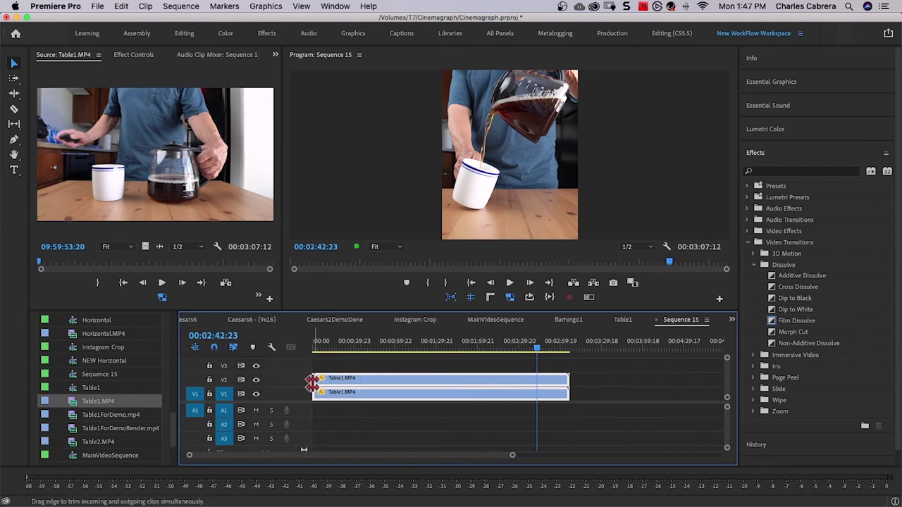
mouse_move(315, 385)
left_mouse_down()
mouse_move(539, 389)
mouse_move(321, 381)
left_mouse_up()
left_click_drag(537, 346, 317, 361)
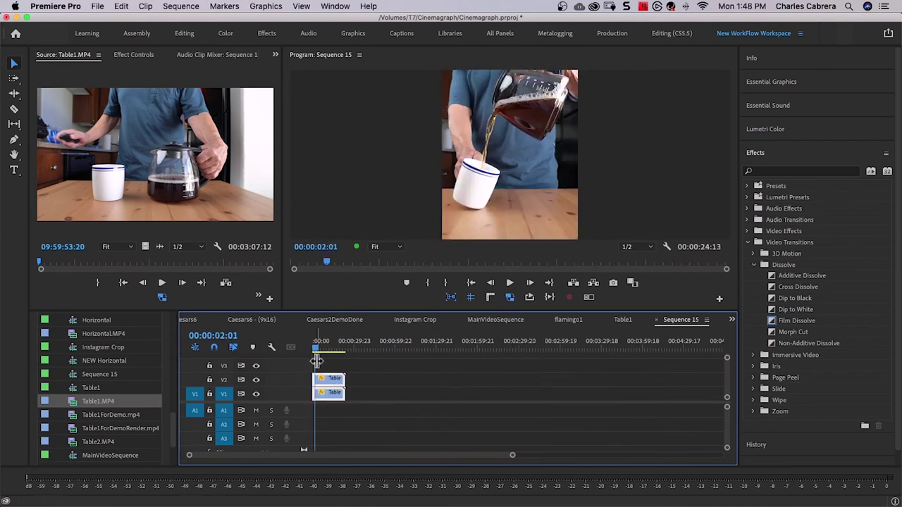
Place the playhead at 00:00:04:13 and move the V2 copy of Table1.MP4 so it starts there.
left_click_drag(316, 354, 318, 354)
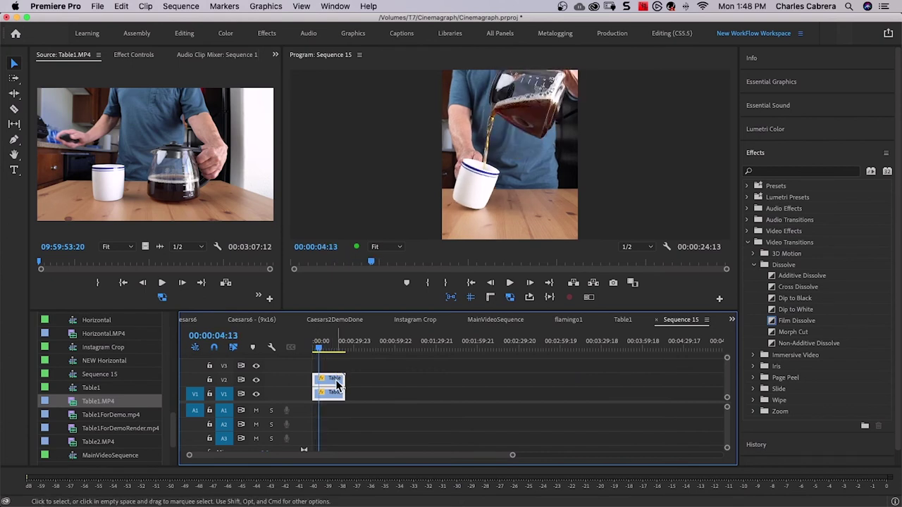
key("=")
key("=")
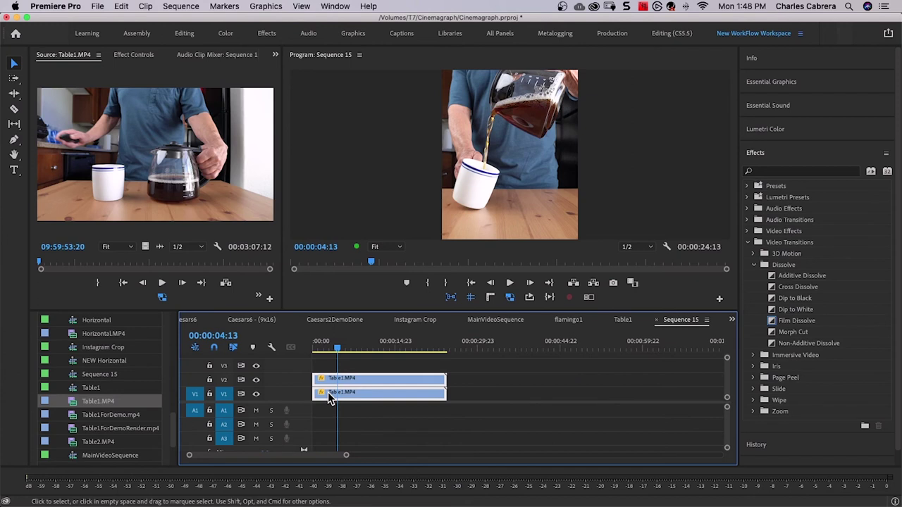
left_click(352, 385)
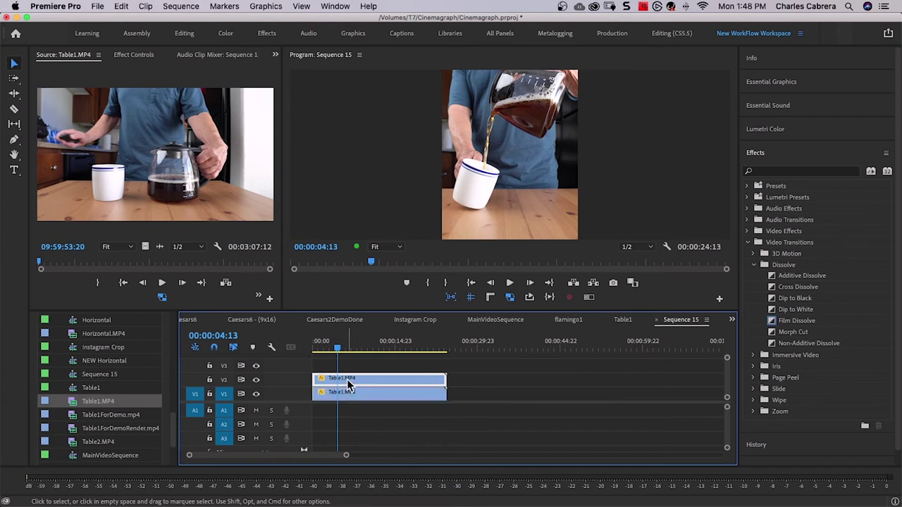
left_click_drag(346, 384, 371, 385)
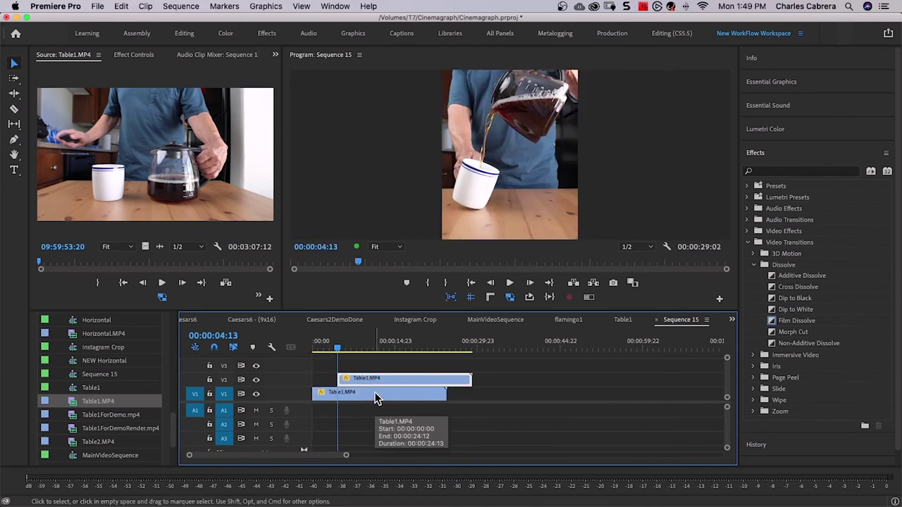
Cut the V1 clip at 00:00:04:13 and delete the portion after the cut.
mouse_move(336, 346)
left_mouse_down()
mouse_move(294, 354)
mouse_move(344, 358)
mouse_move(336, 356)
left_mouse_up()
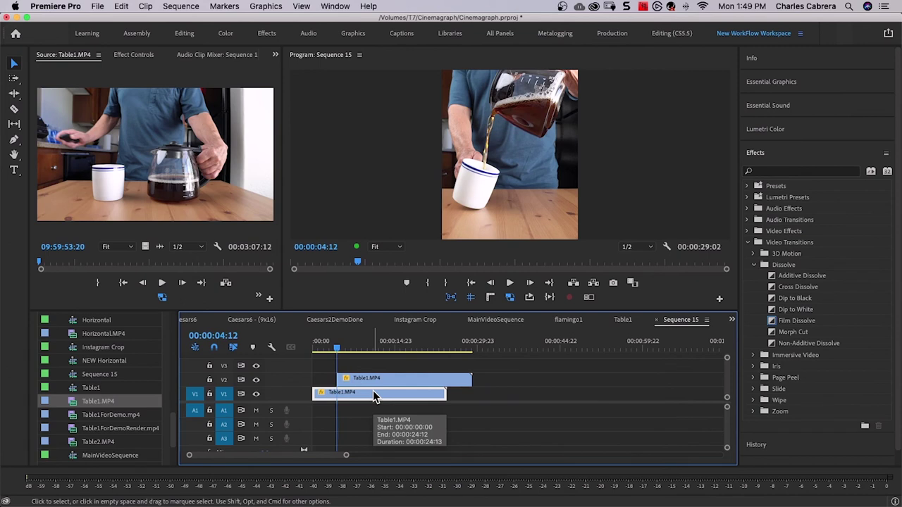
key("Right")
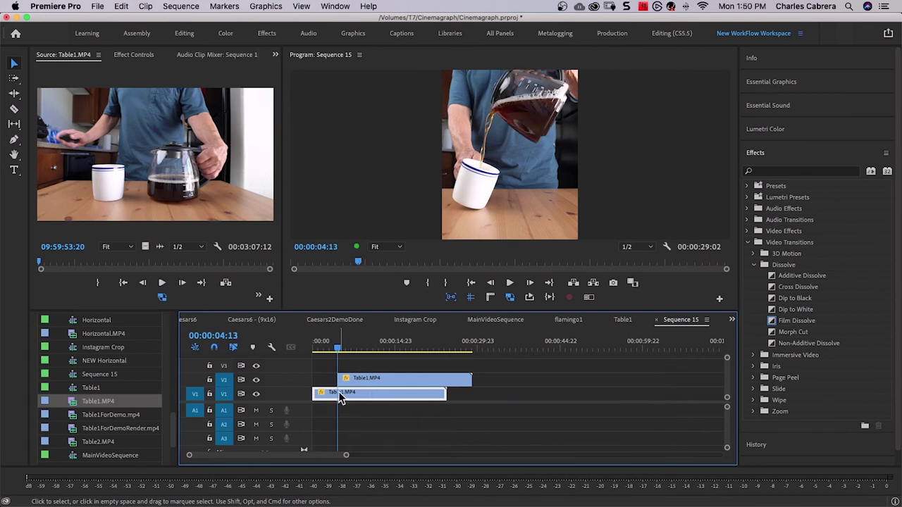
key("c")
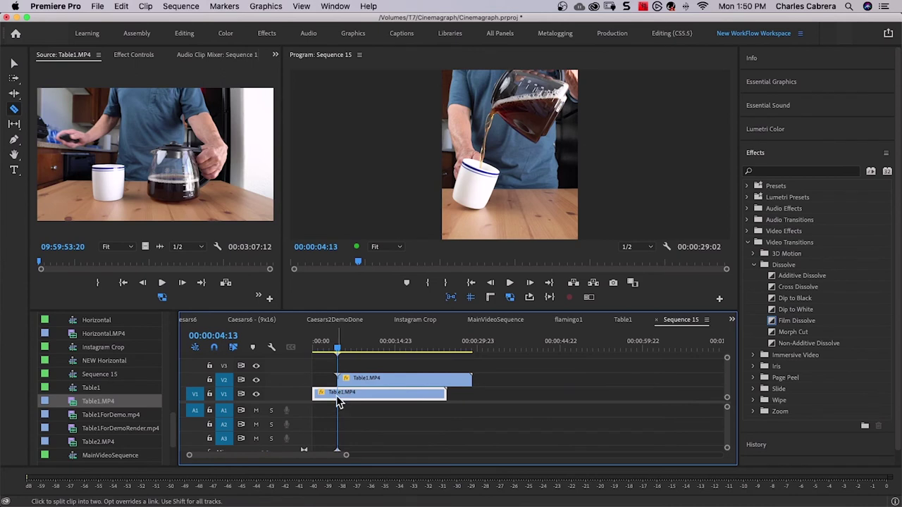
left_click(339, 396)
key("v")
left_click(360, 399)
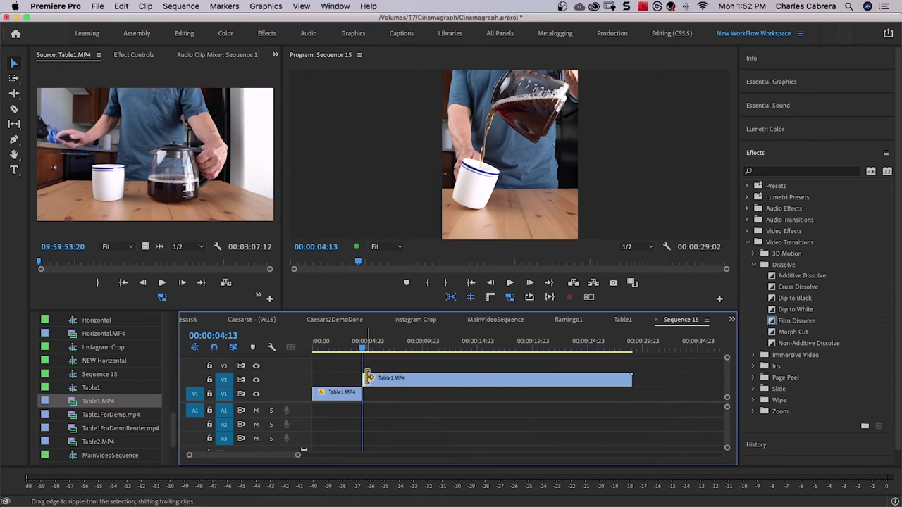
Extend the V2 clip's start back to 00:00:02:14 so it overlaps the V1 clip, and play the overlap.
left_click_drag(363, 378, 343, 380)
key("space")
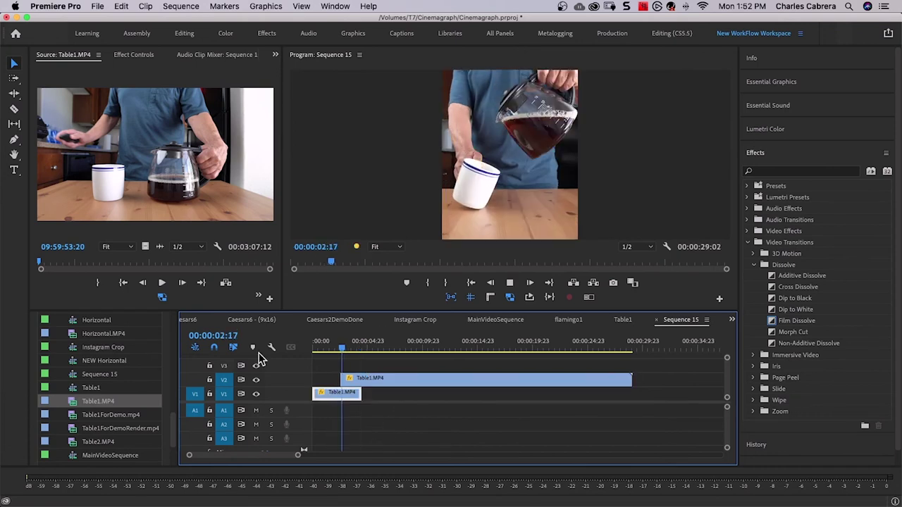
key("space")
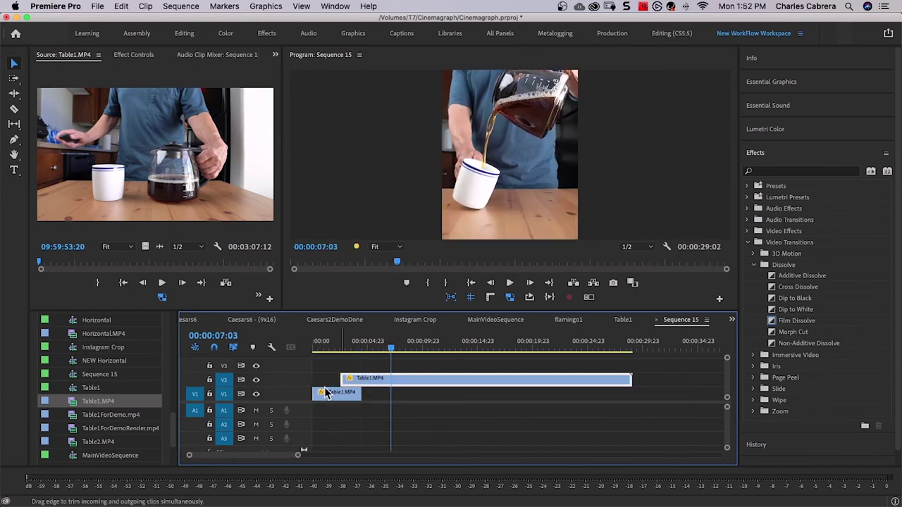
left_click_drag(392, 352, 315, 348)
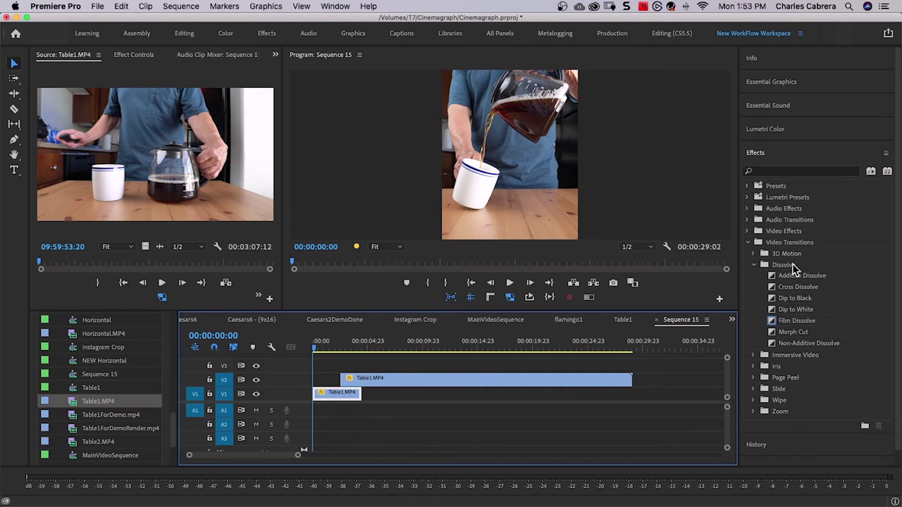
Add a Cross Dissolve to the start of the V2 clip, shorten it to end with the V1 clip and preview it.
left_click(794, 288)
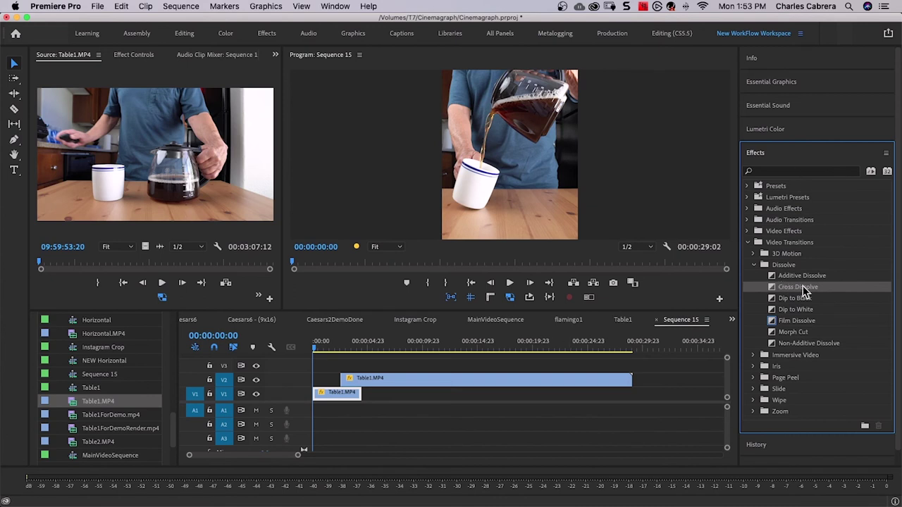
left_click_drag(803, 292, 346, 381)
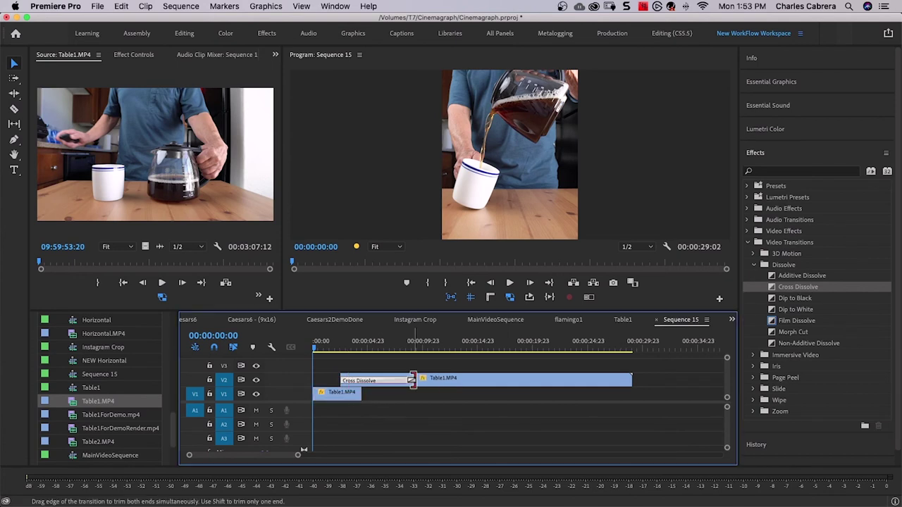
left_click_drag(412, 380, 354, 380)
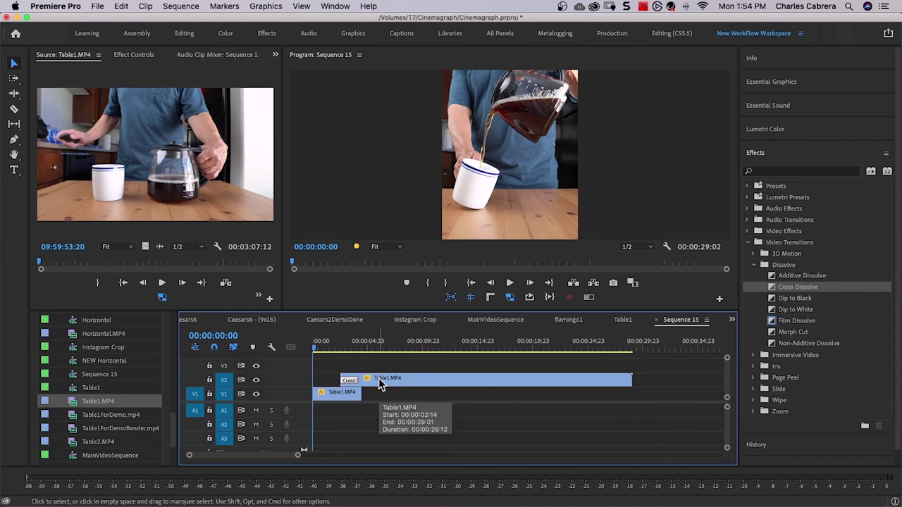
key("equal")
key("space")
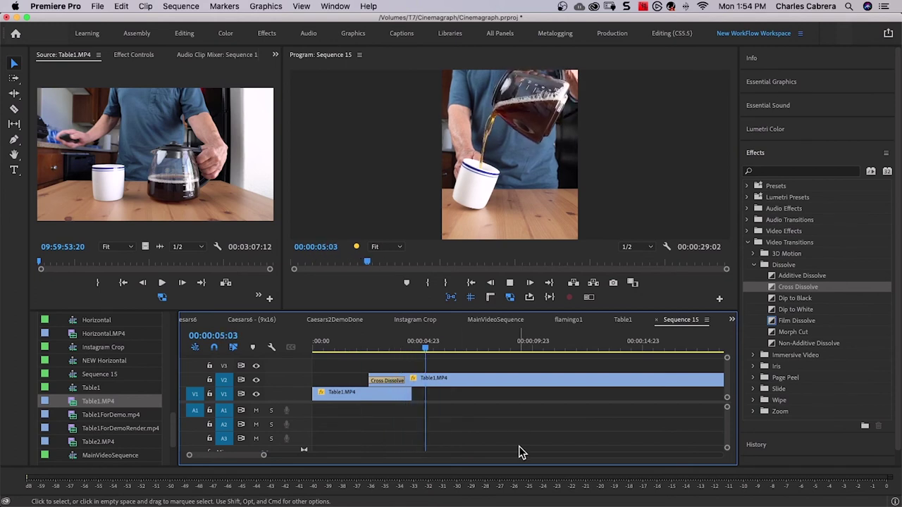
key("Home")
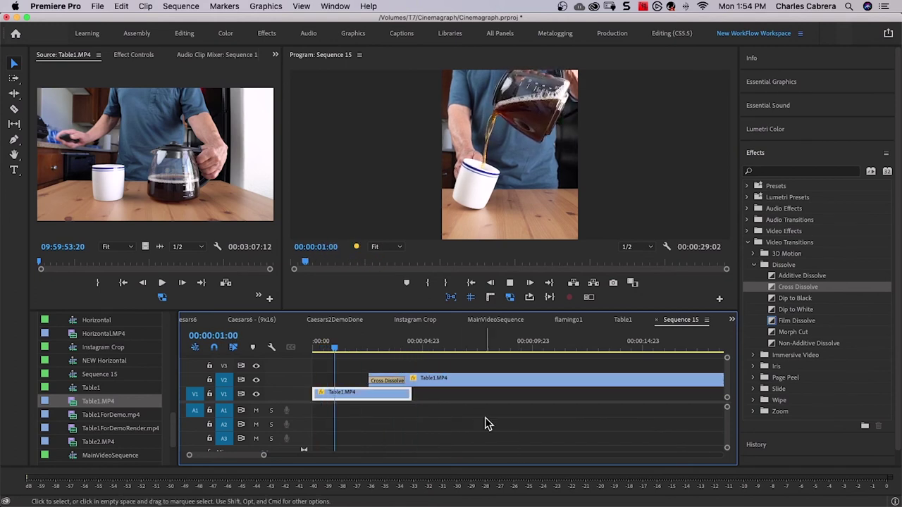
left_click(472, 347)
left_click_drag(472, 347, 292, 357)
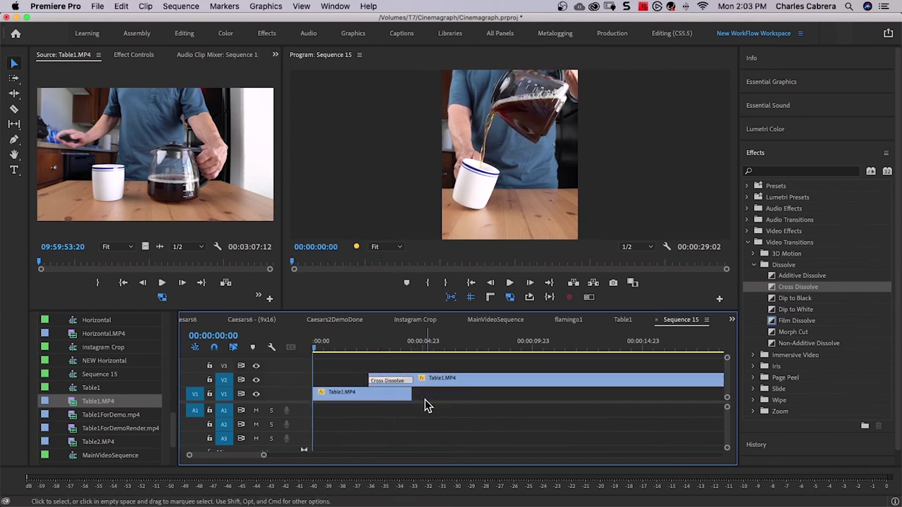
Cut the V2 clip where the V1 clip ends, delete the remainder and play the shortened loop.
key("c")
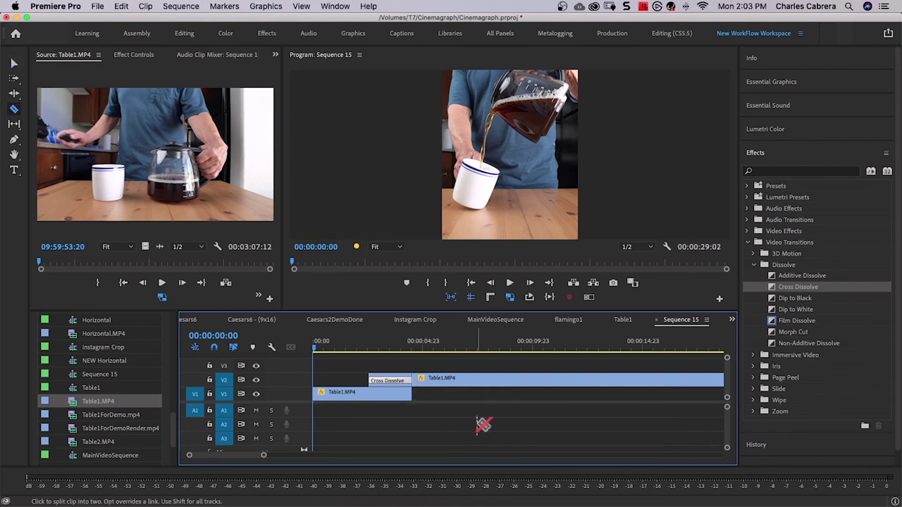
key("v")
left_click(476, 384)
key("Delete")
key("space")
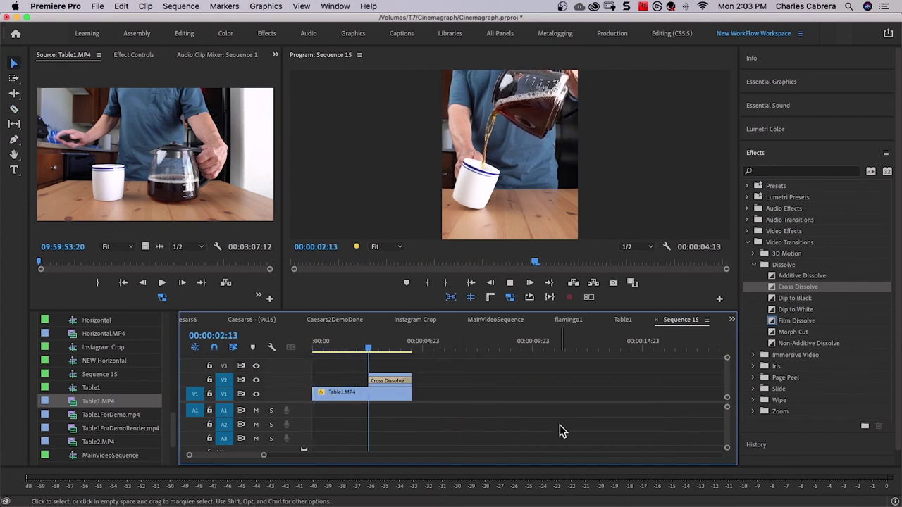
Duplicate the V1 clip onto track V3, aligned with the sequence start.
key("Home")
key("=")
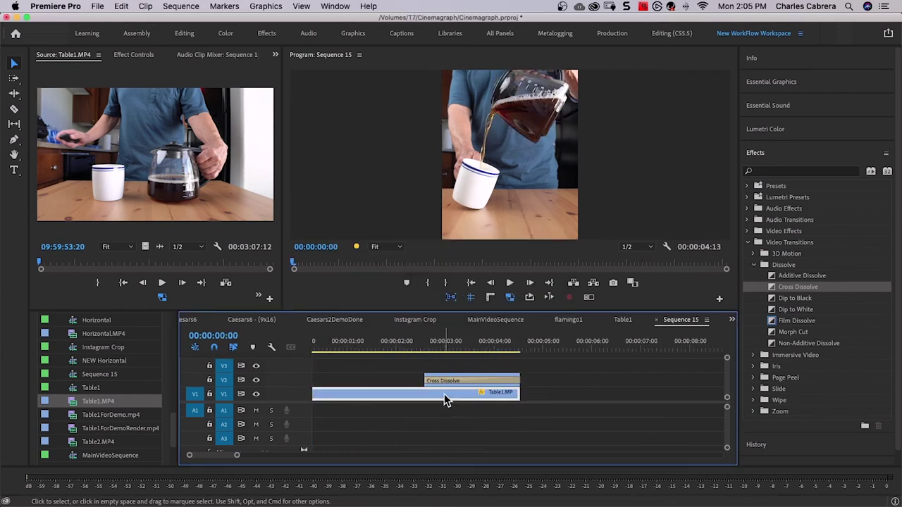
left_click_drag(444, 394, 377, 356)
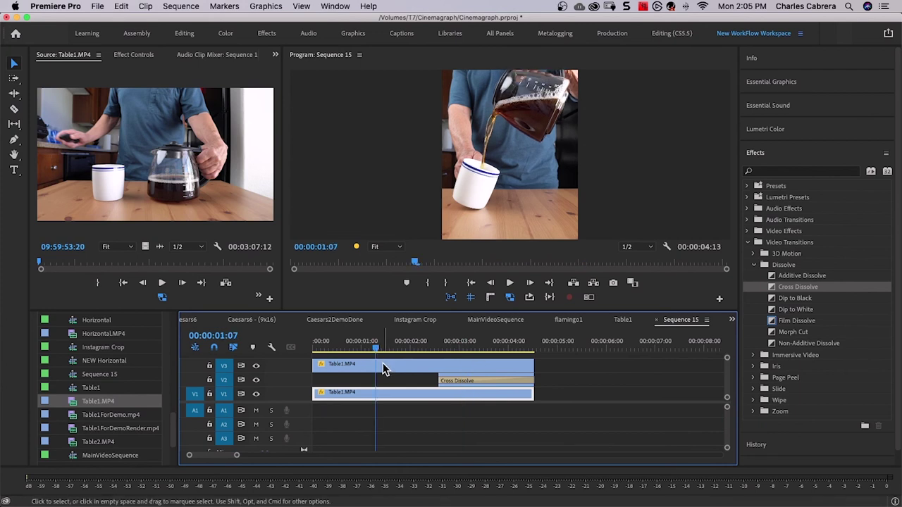
Hold the V3 clip on the playhead frame at 00:00:01:07 using Frame Hold Options, and play the sequence to check it.
left_click(384, 367)
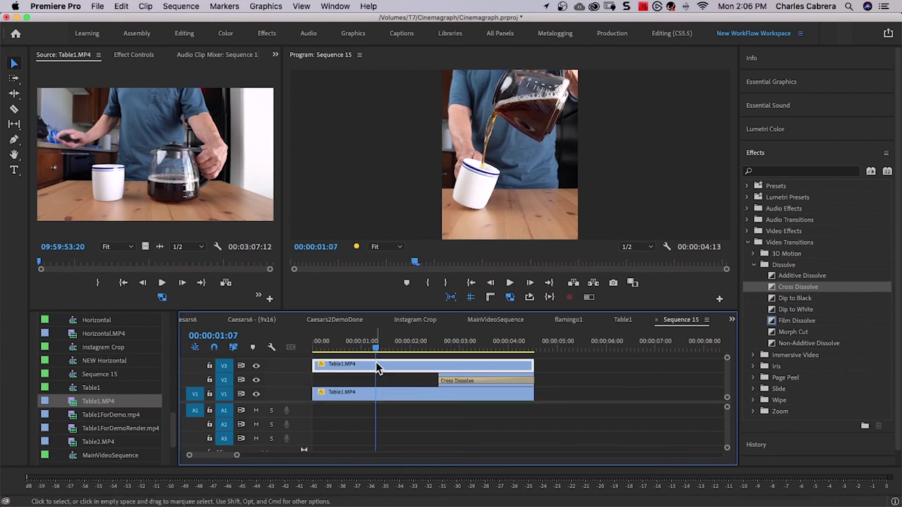
right_click(380, 371)
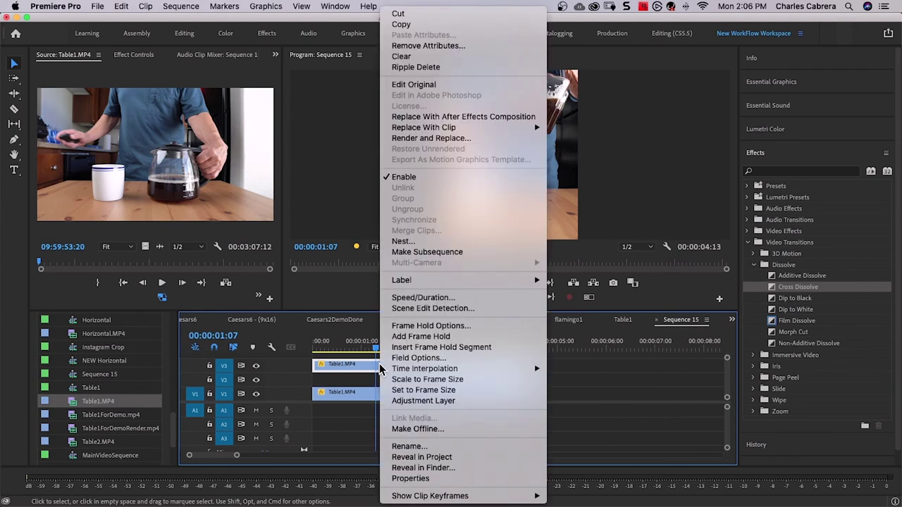
mouse_move(383, 370)
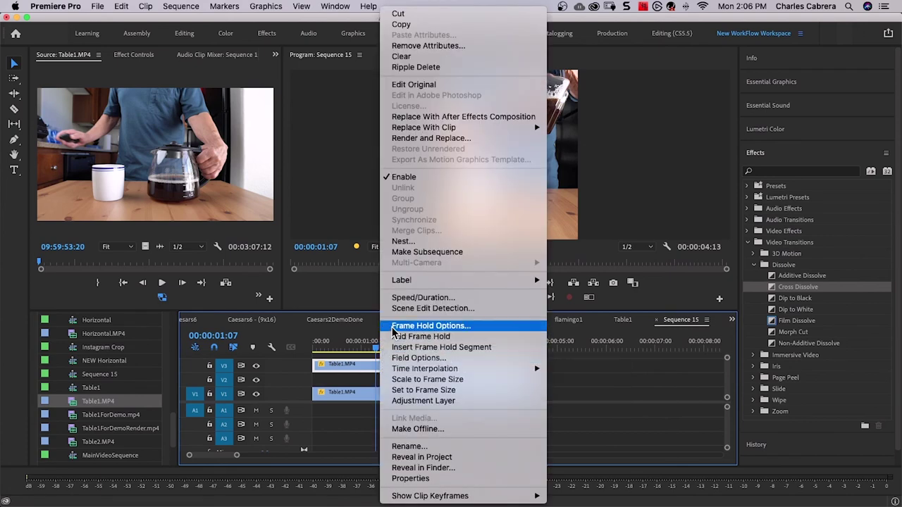
left_click(395, 326)
left_click(488, 258)
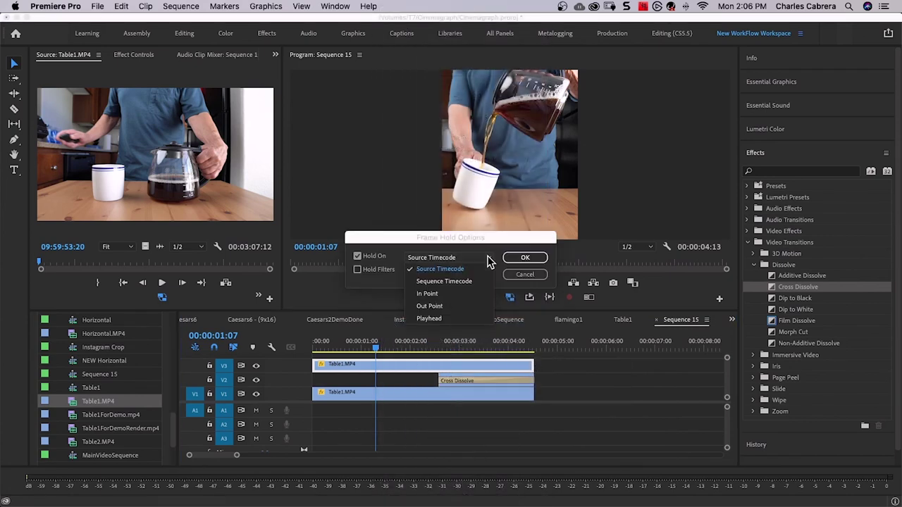
left_click(450, 319)
left_click(521, 258)
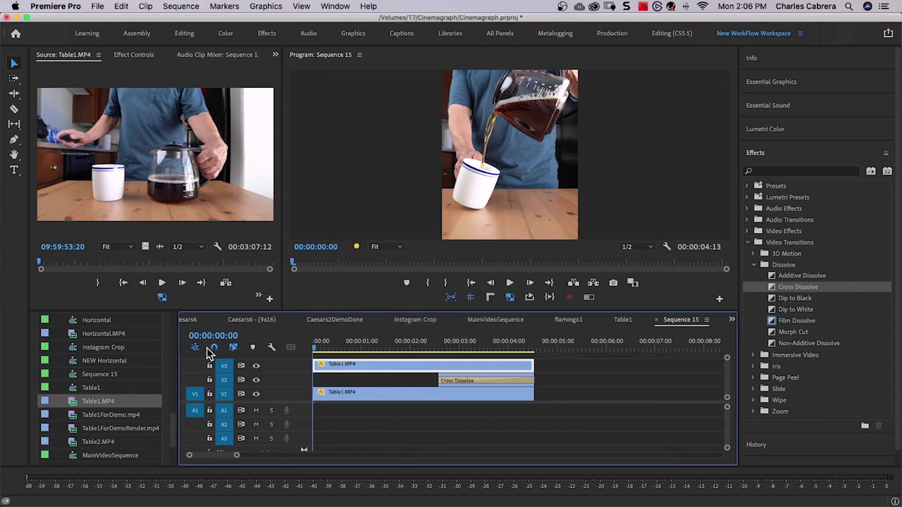
key("space")
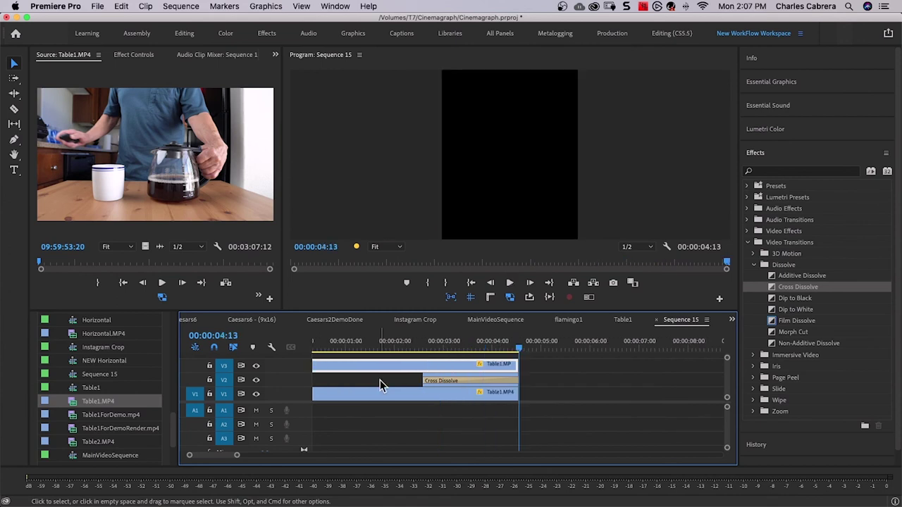
key("Home")
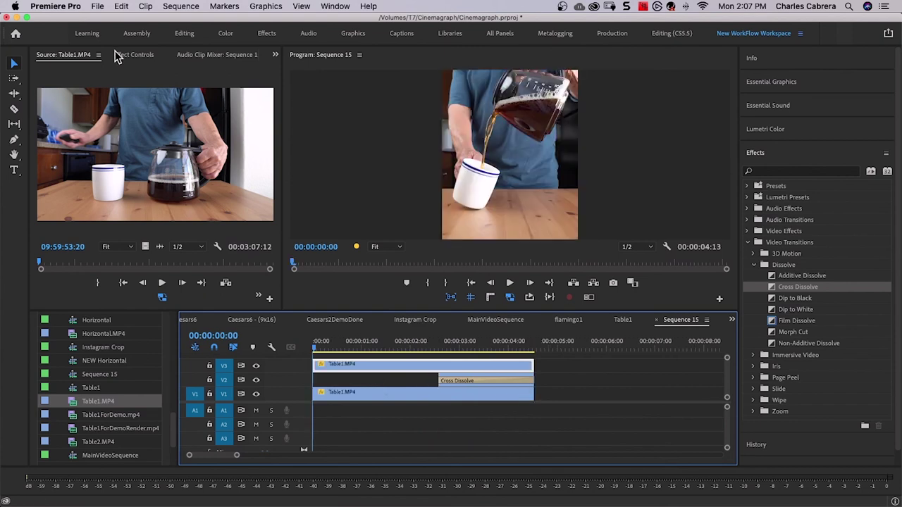
Draw a closed freeform opacity mask around the pouring coffee stream on the held V3 clip.
left_click(127, 55)
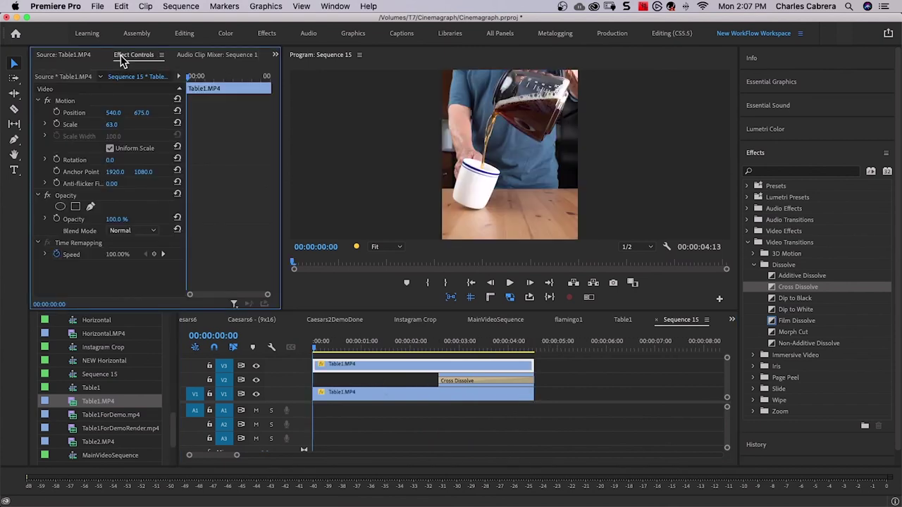
left_click(91, 208)
left_click(485, 170)
left_click(499, 141)
left_click(497, 104)
left_click(482, 156)
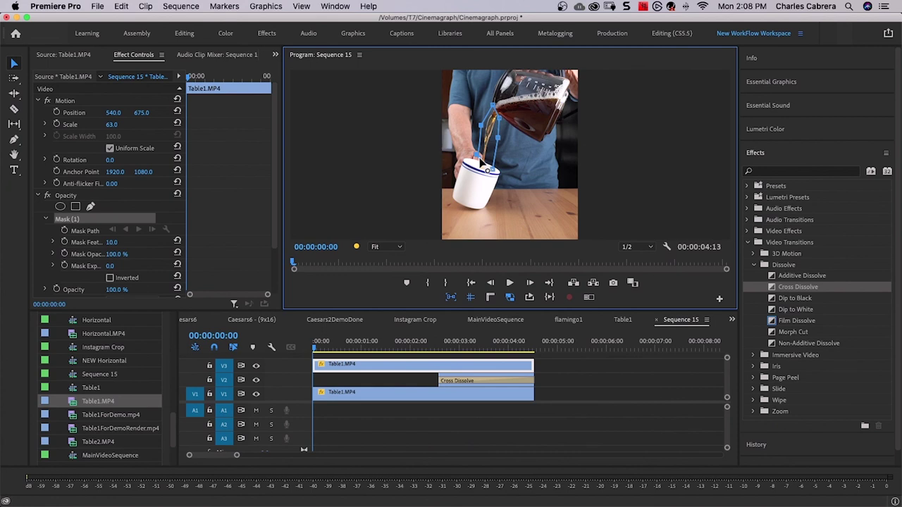
left_click(486, 170)
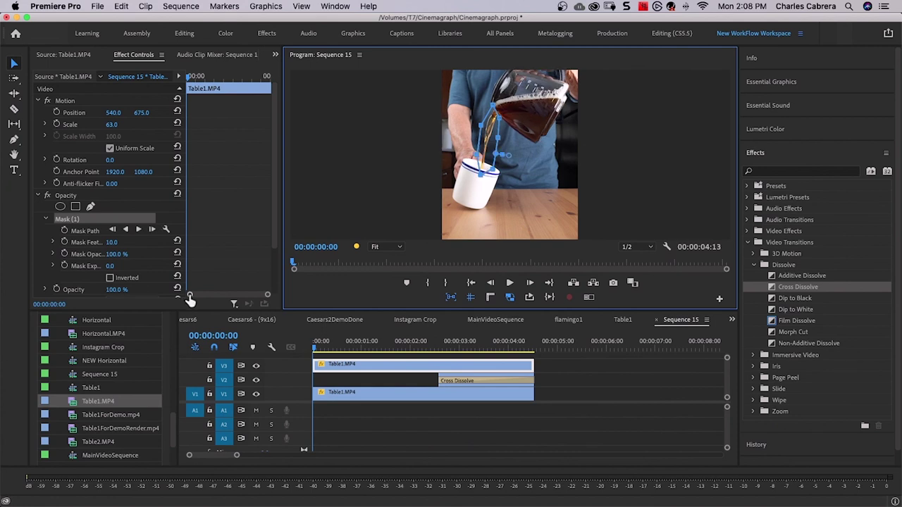
Set the stream mask's feather to 20 and invert the mask, previewing the result.
left_click(113, 243)
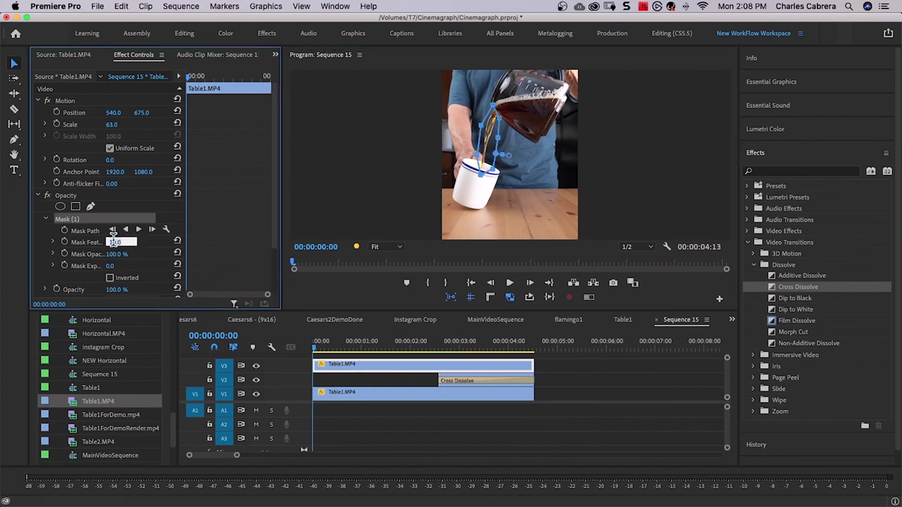
type("20")
key("Return")
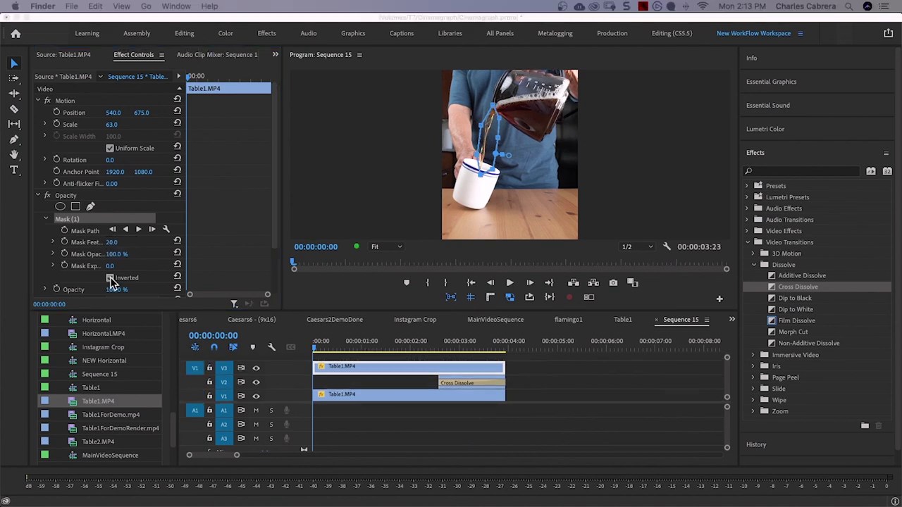
left_click(338, 368)
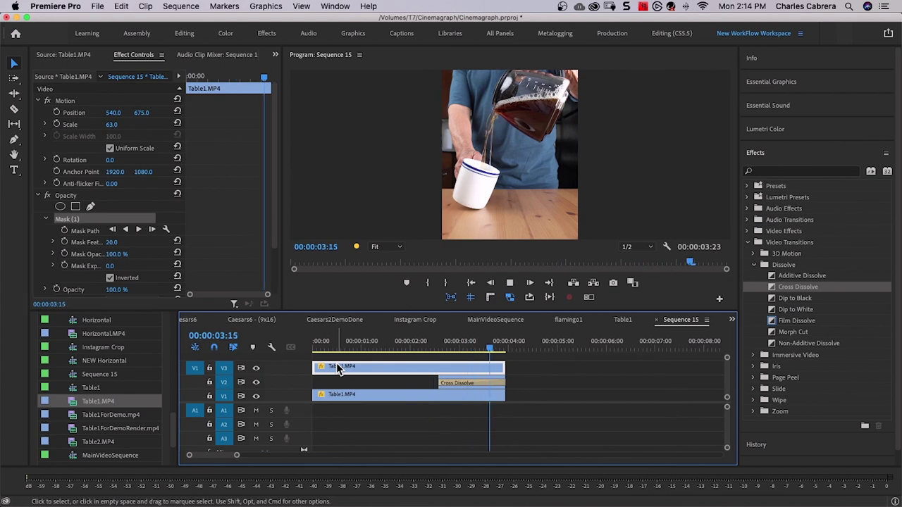
double_click(389, 373)
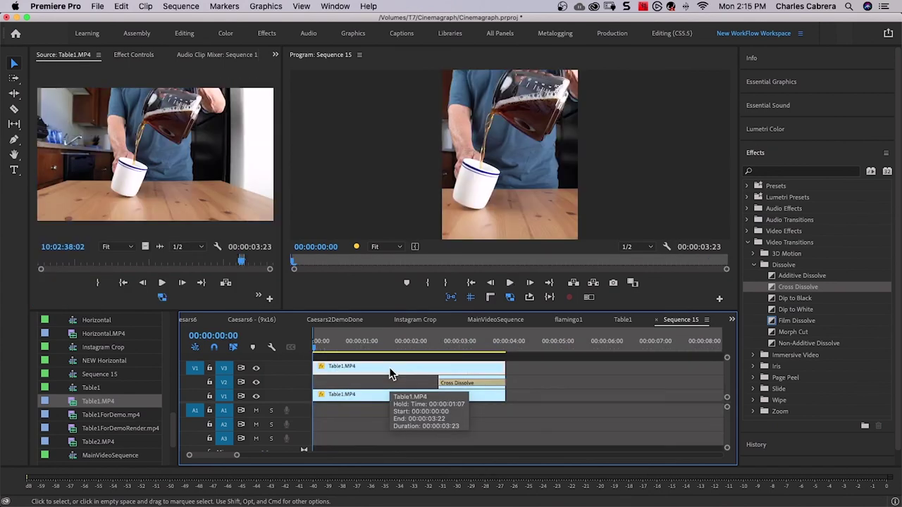
Mark the sequence from its start through 00:00:03:23 for export, and name the output file Coffee.mp4.
key("End")
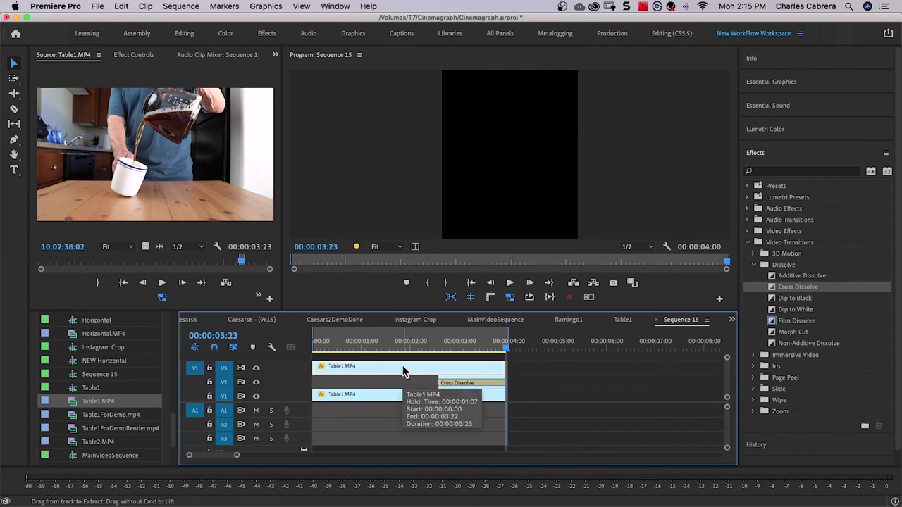
key("super+m")
left_click(471, 154)
type("Coffee")
key("Return")
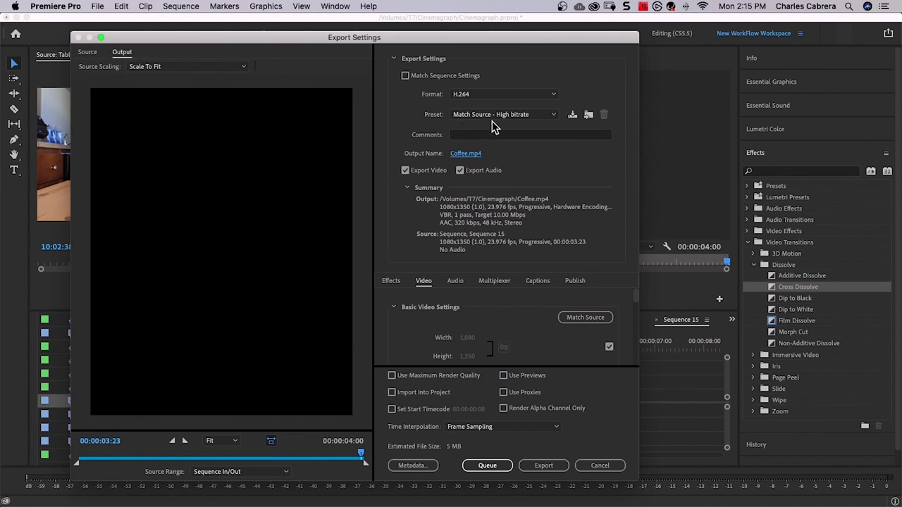
Turn off audio export, check the video settings, and export the marked range as an H.264 file.
left_click(468, 176)
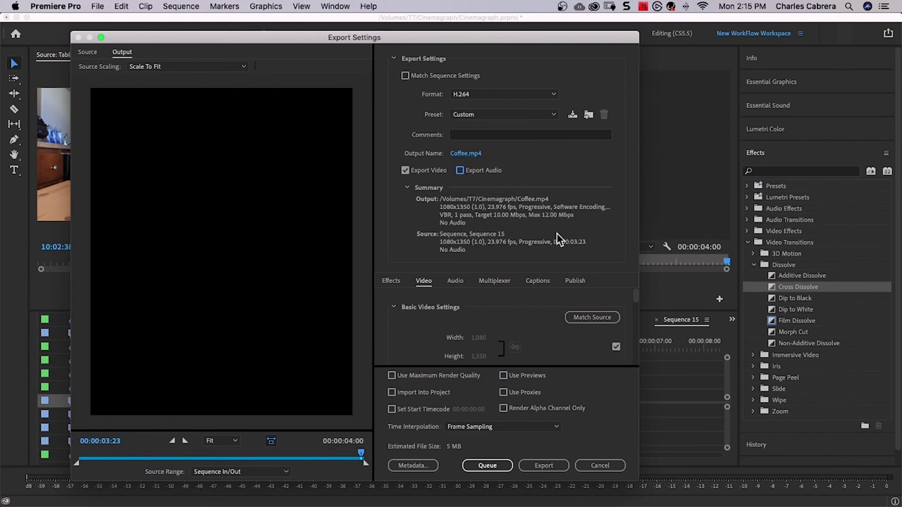
scroll(444, 339, "down", 1)
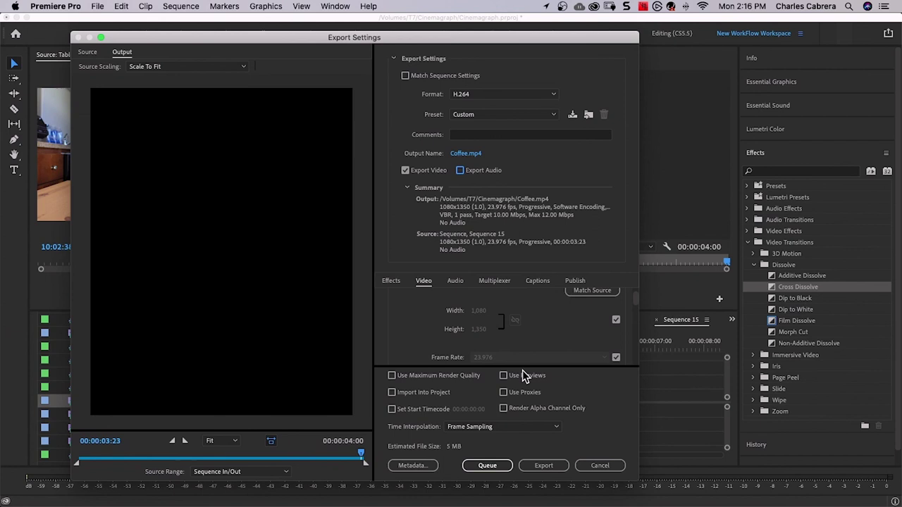
left_click(538, 468)
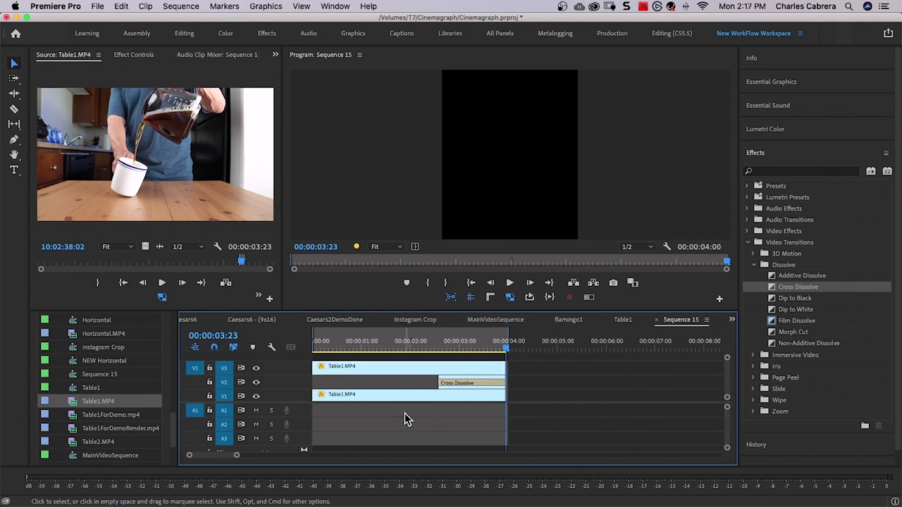
Export the same sequence range in Animated GIF format with the file name Coffee.gif.
key("super+m")
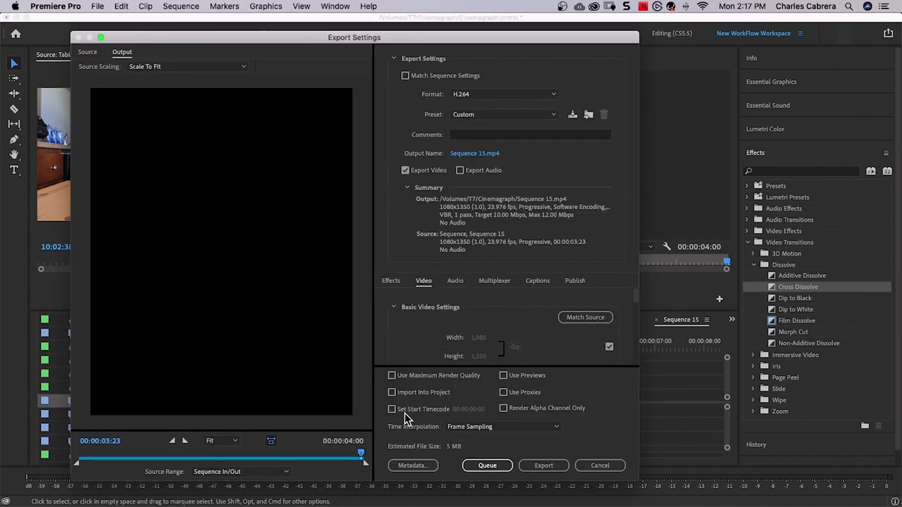
left_click(553, 95)
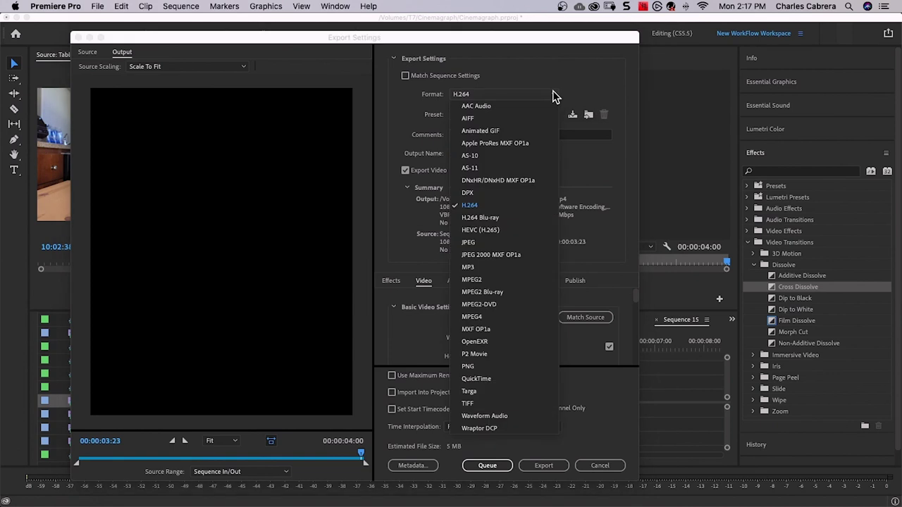
left_click(473, 131)
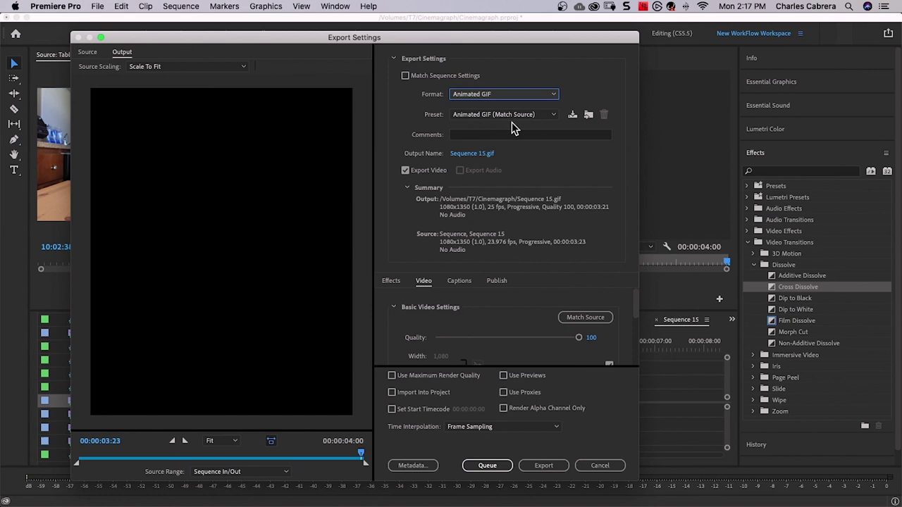
left_click(460, 153)
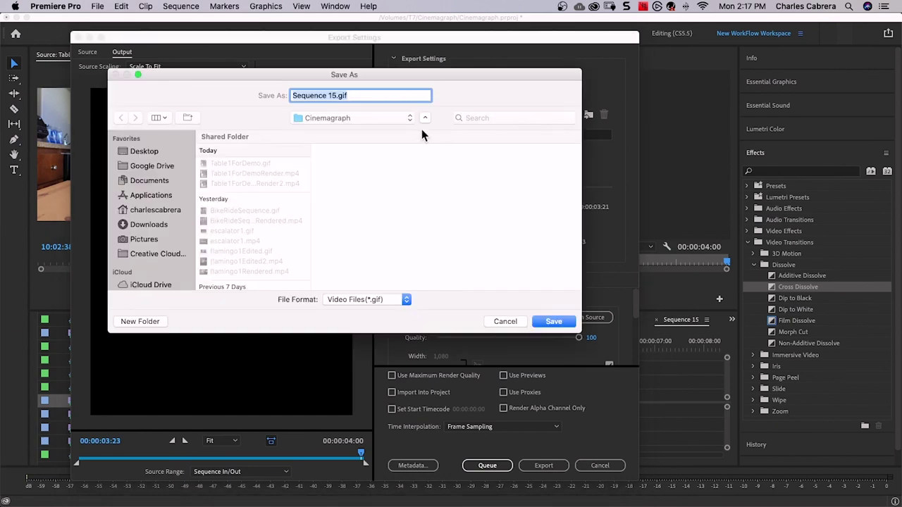
key("Escape")
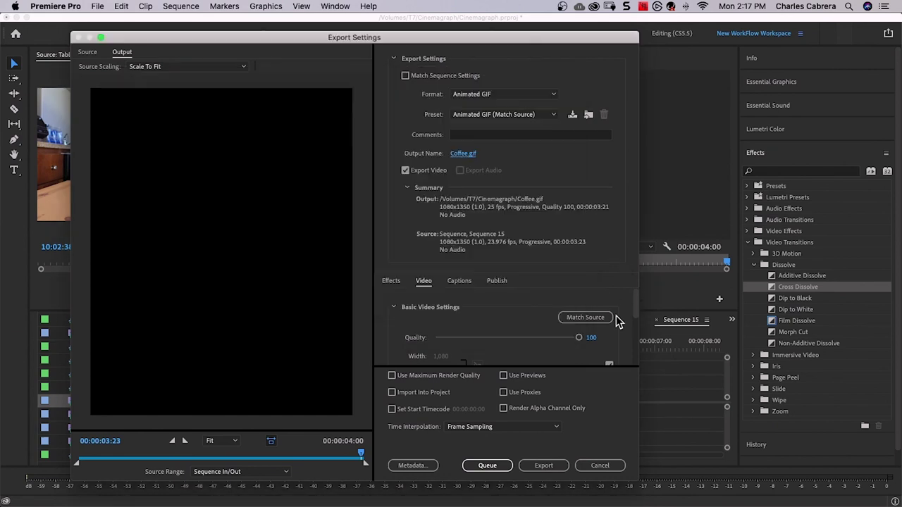
left_click(538, 468)
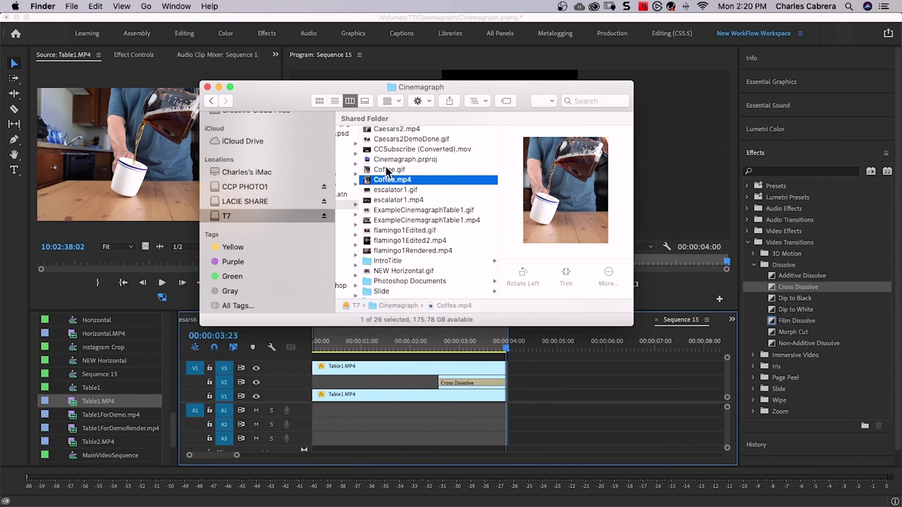
Preview the exported Coffee.gif from the Cinemagraph folder in Finder using Quick Look.
left_click(386, 171)
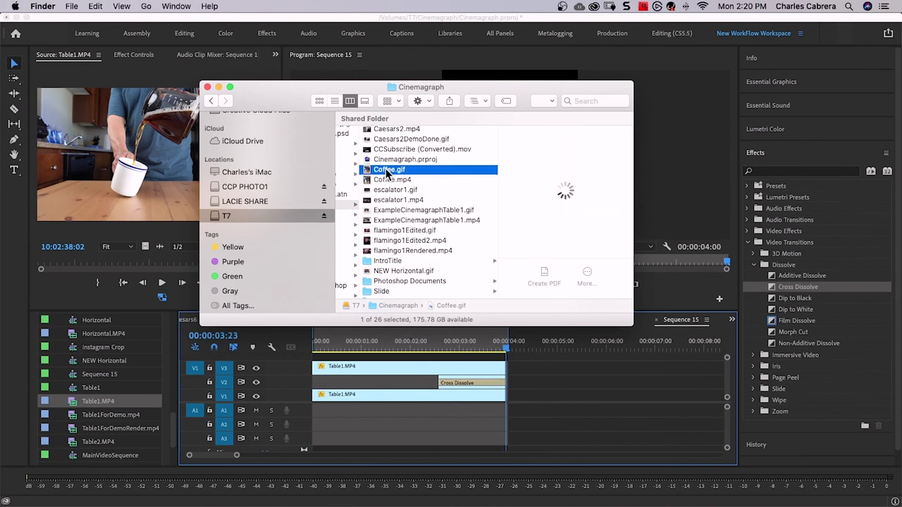
key("space")
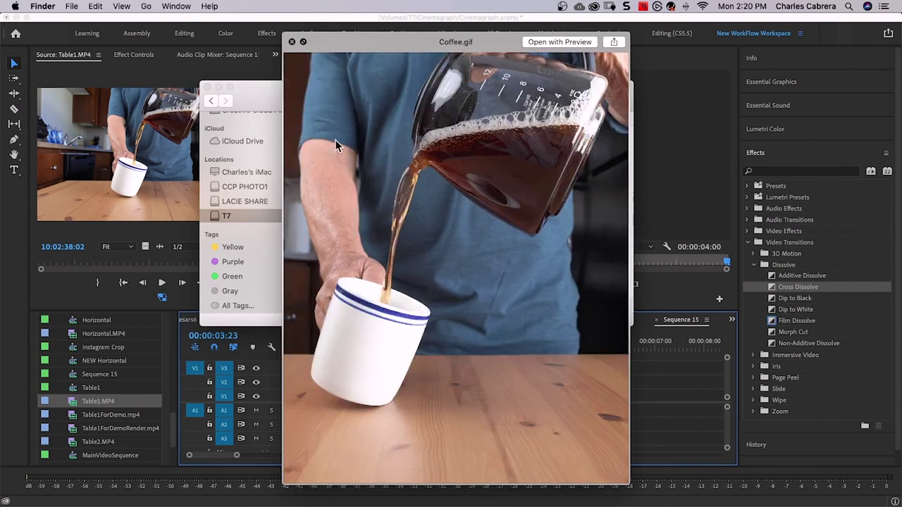